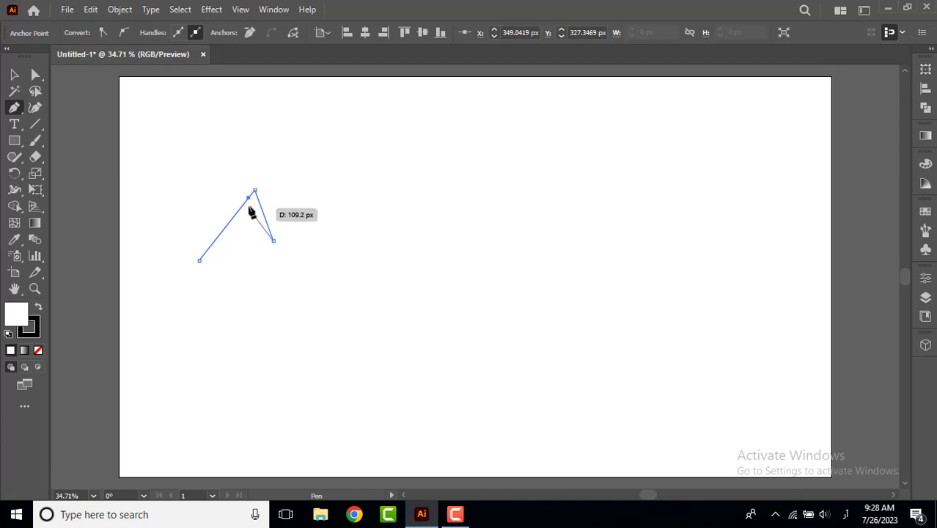
# Finish the thin inverted-V gable outline with an inner peak just below the outer one, closing the path at its lower-left end.
pyautogui.click(249, 199)
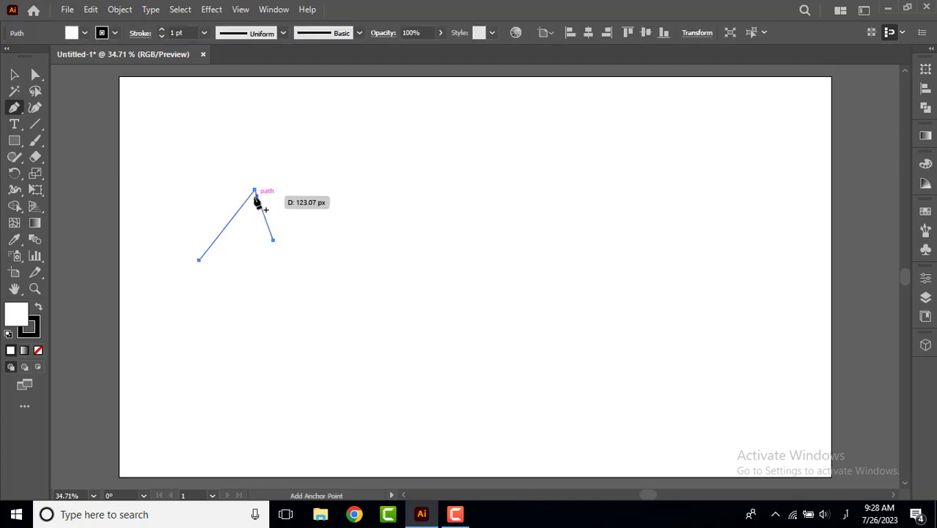
pyautogui.click(251, 196)
pyautogui.hotkey('ctrl', 'z')
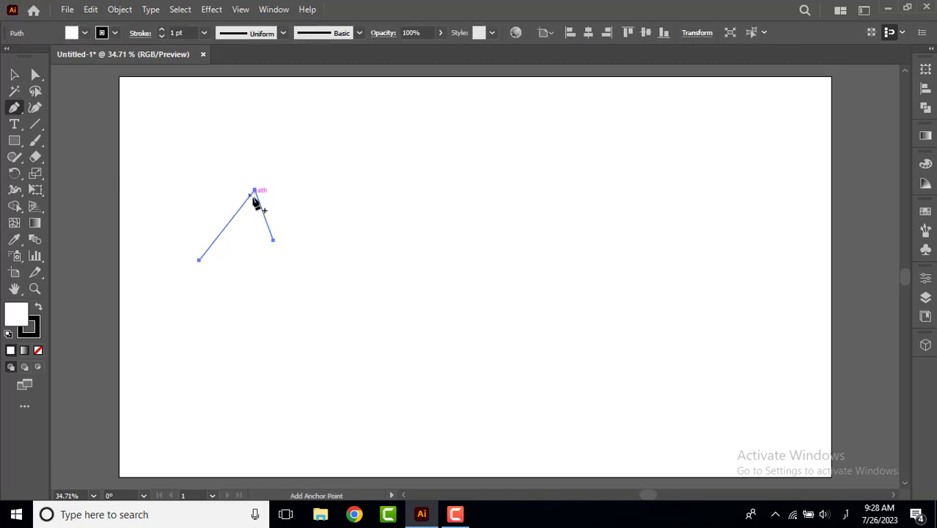
pyautogui.scroll(2, 254, 198)
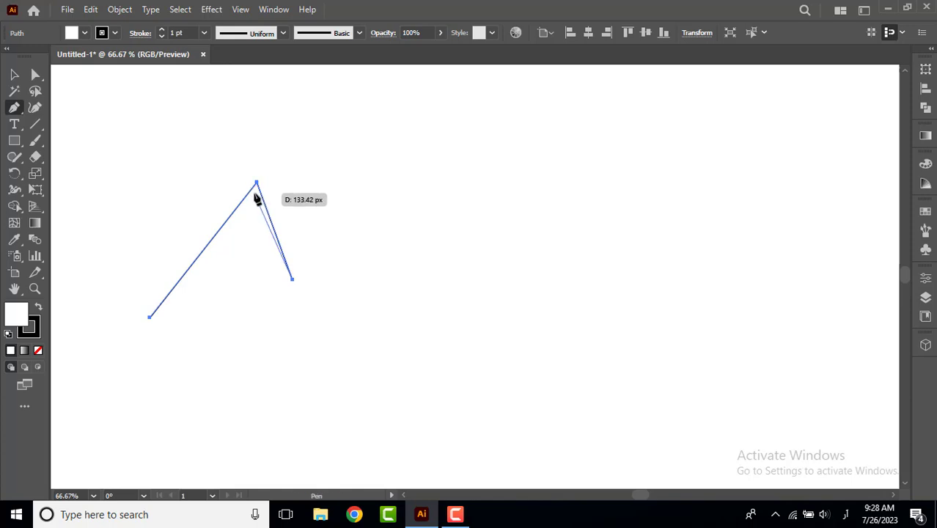
pyautogui.click(254, 194)
pyautogui.click(152, 318)
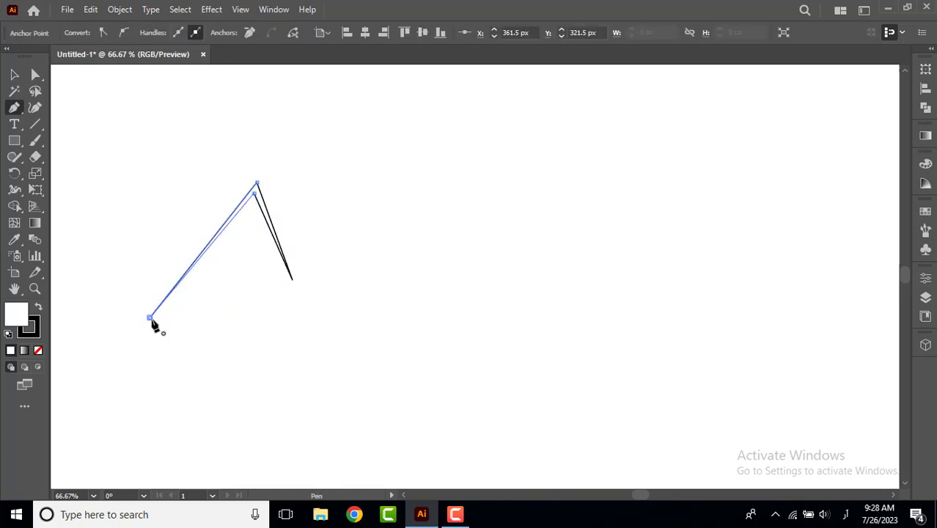
pyautogui.click(15, 74)
pyautogui.click(236, 345)
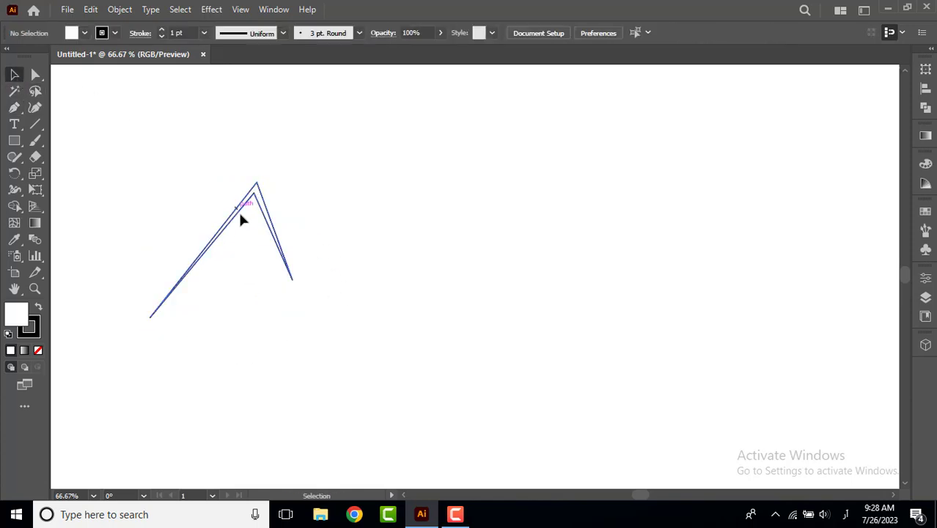
# Enlarge the inverted-V gable outline from its lower-right corner and move it slightly to the left.
pyautogui.click(252, 199)
pyautogui.moveTo(294, 317); pyautogui.dragTo(316, 345)
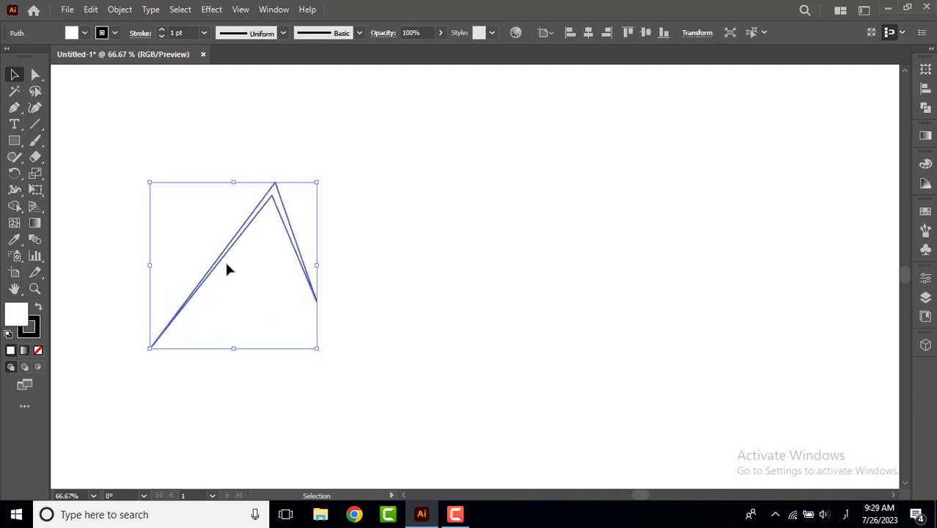
pyautogui.moveTo(226, 269); pyautogui.dragTo(195, 262)
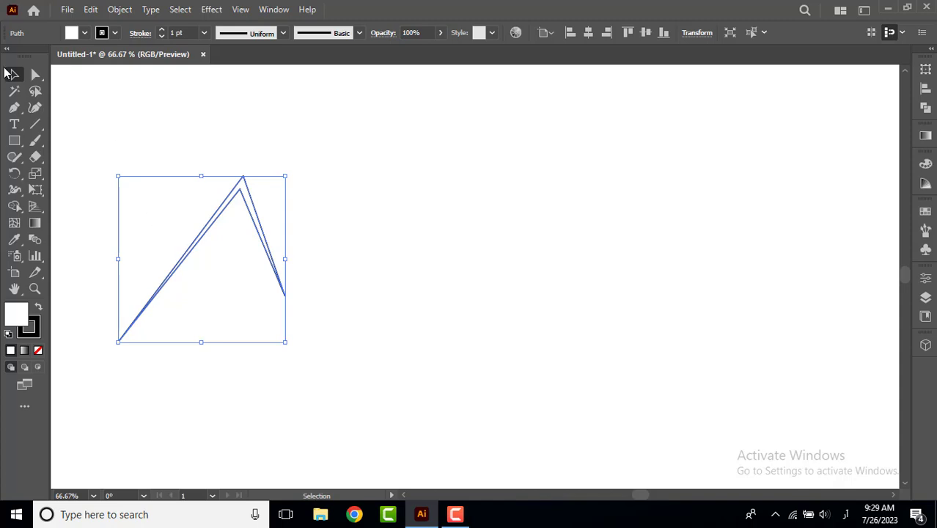
# Draw a closed four-sided roof panel with the Pen tool, starting beside the gable's peak and extending right with a horizontal upper edge.
pyautogui.click(14, 107)
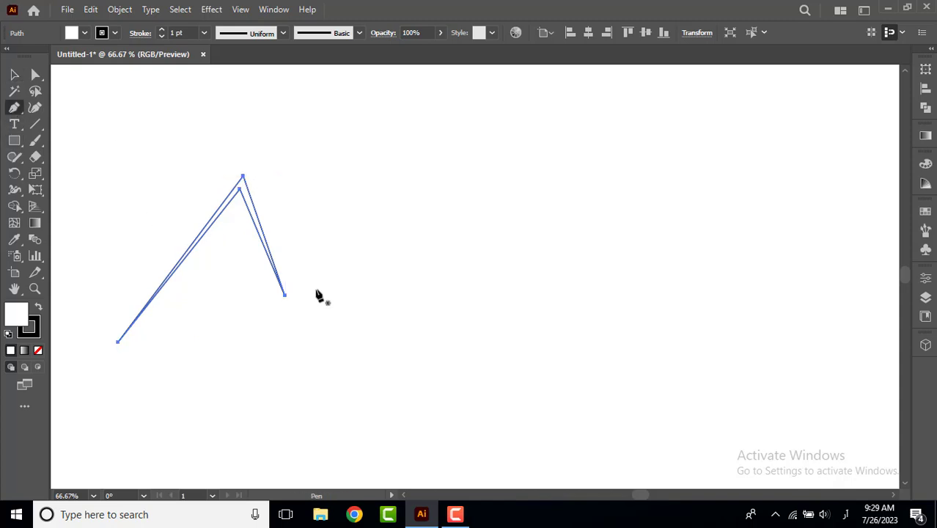
pyautogui.moveTo(247, 176); pyautogui.dragTo(306, 345)
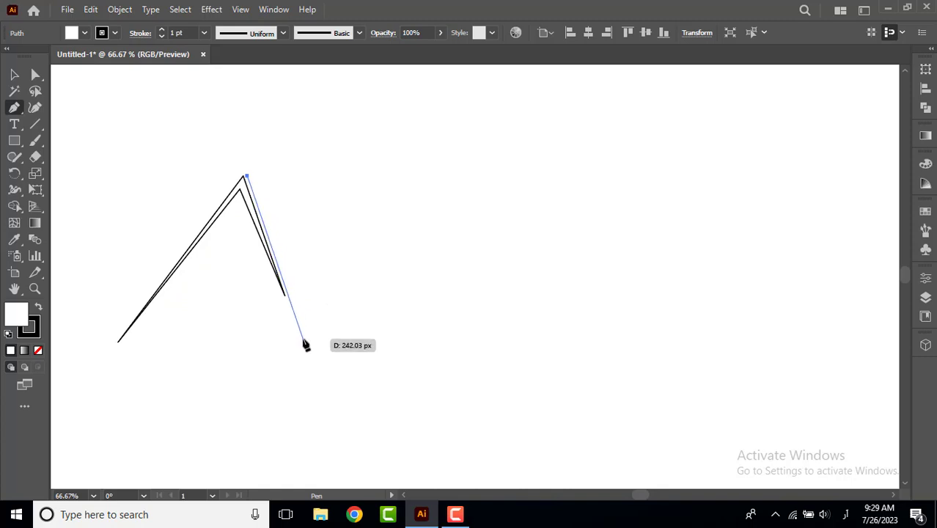
pyautogui.click(303, 339)
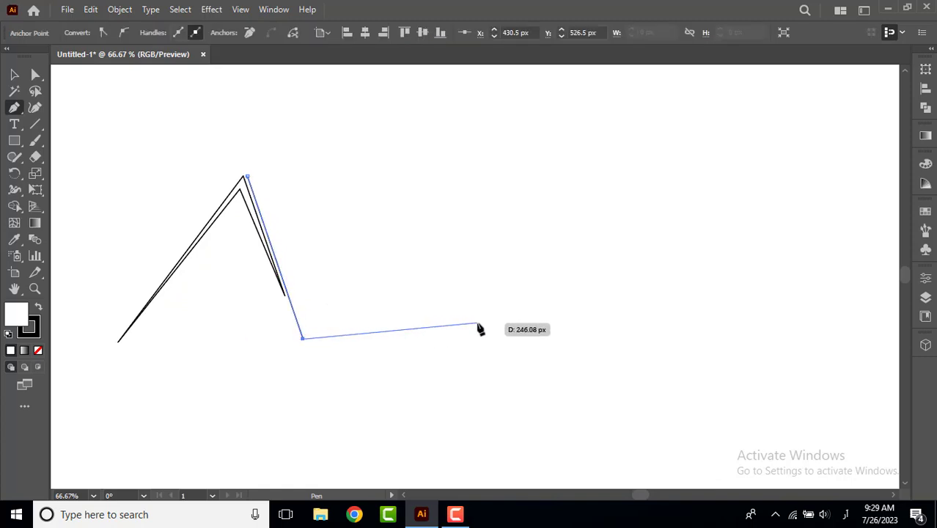
pyautogui.click(515, 307)
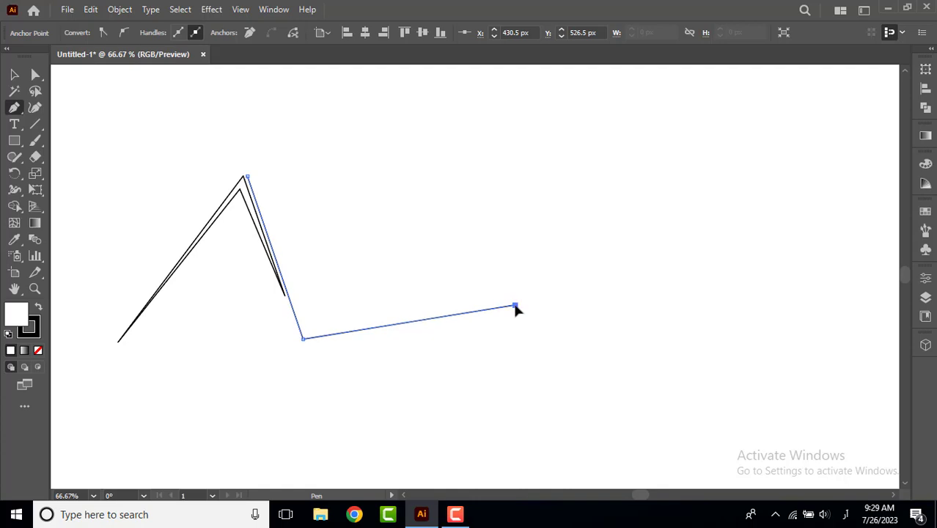
pyautogui.click(486, 176)
pyautogui.click(246, 176)
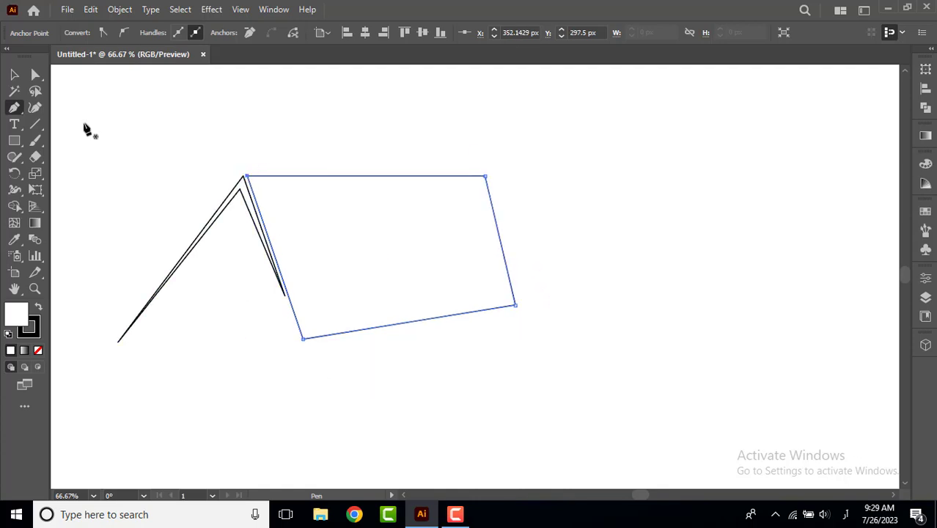
pyautogui.press('v')
# Fill both the inverted-V gable and the four-sided roof panel with cyan.
pyautogui.click(222, 211)
pyautogui.click(86, 32)
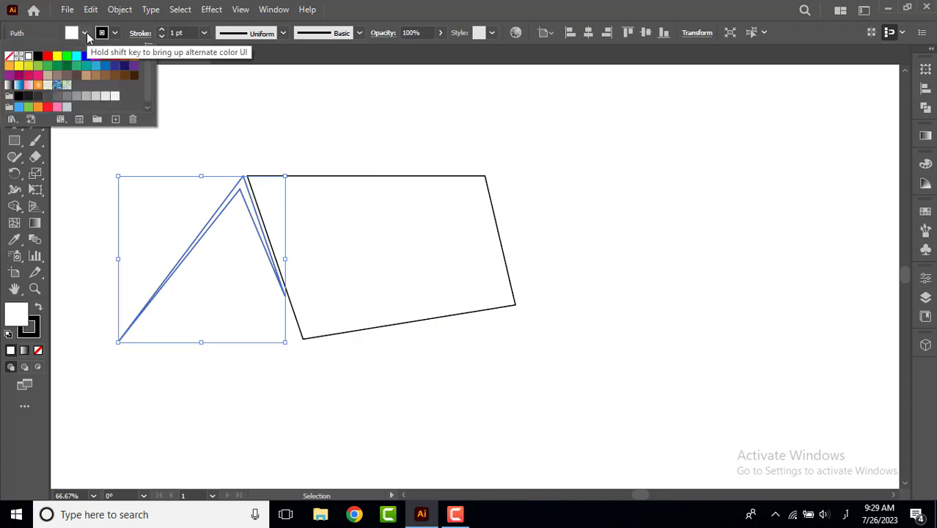
pyautogui.click(76, 56)
pyautogui.click(328, 177)
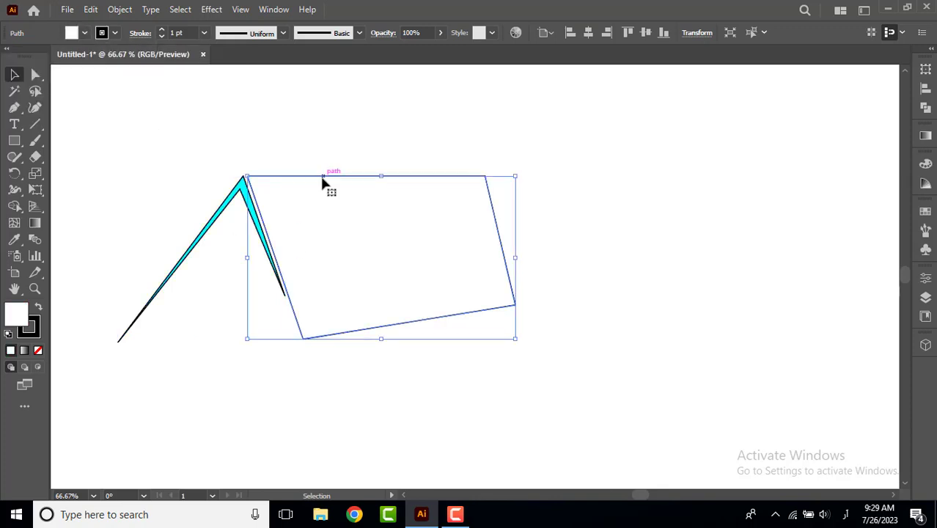
pyautogui.click(85, 33)
pyautogui.click(76, 56)
pyautogui.click(207, 352)
pyautogui.scroll(3, 318, 378)
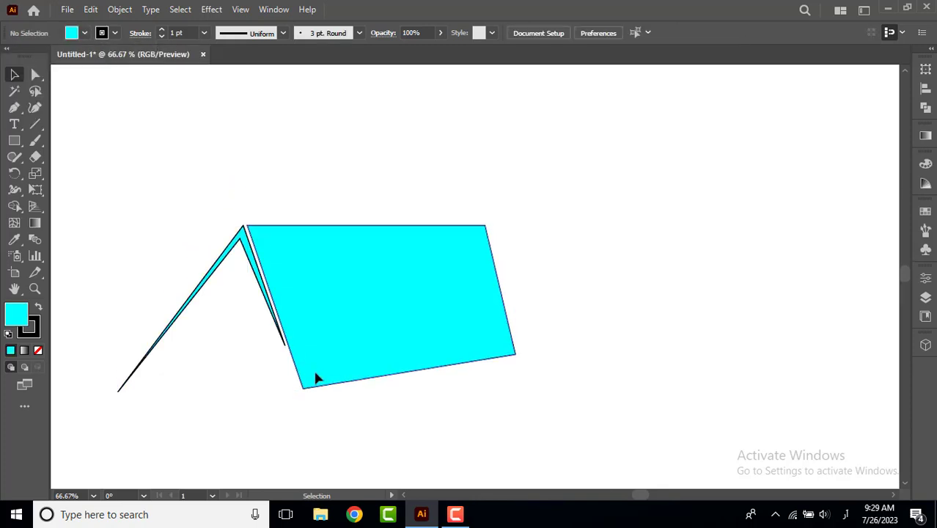
# Delete the thin inverted-V gable beside the roof panel.
pyautogui.scroll(-2, 105, 299)
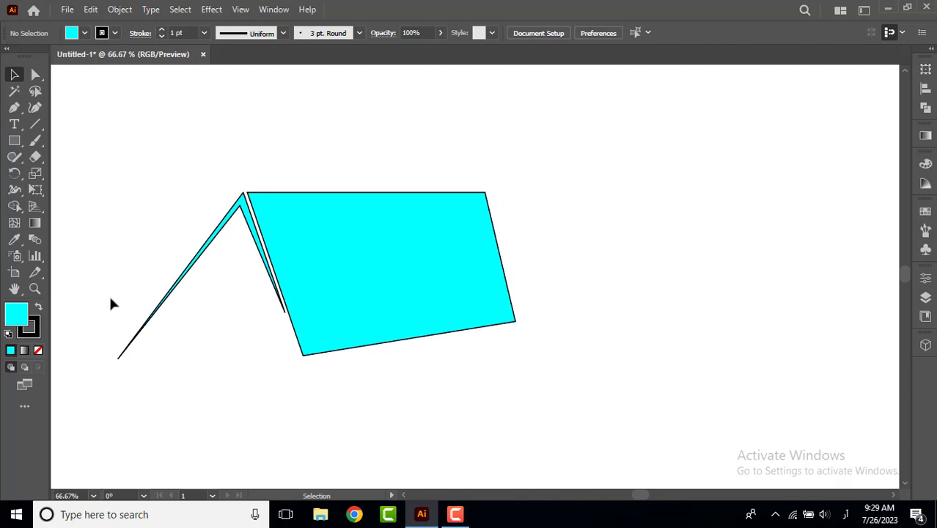
pyautogui.click(126, 353)
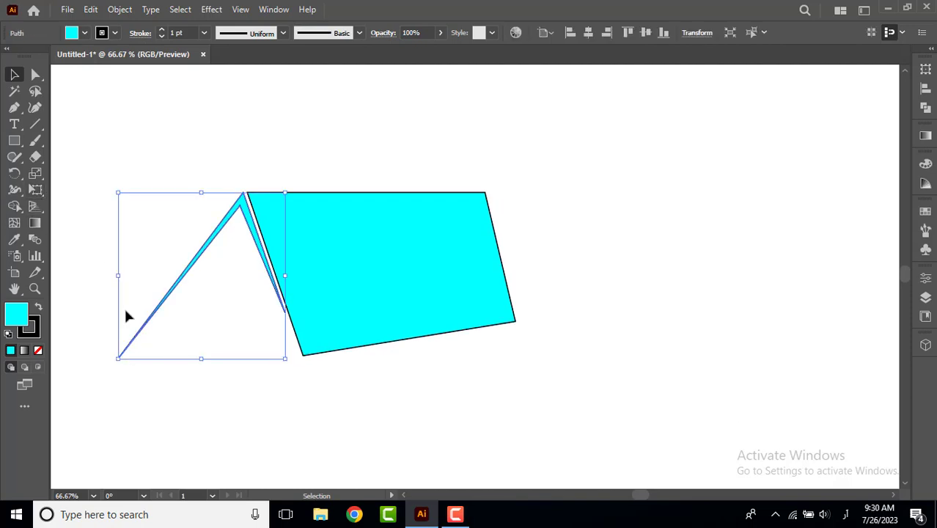
pyautogui.press('Delete')
# Draw a new closed thin inverted-V gable along the roof panel's slanted left edge, with a flared foot at its lower-left end.
pyautogui.click(14, 107)
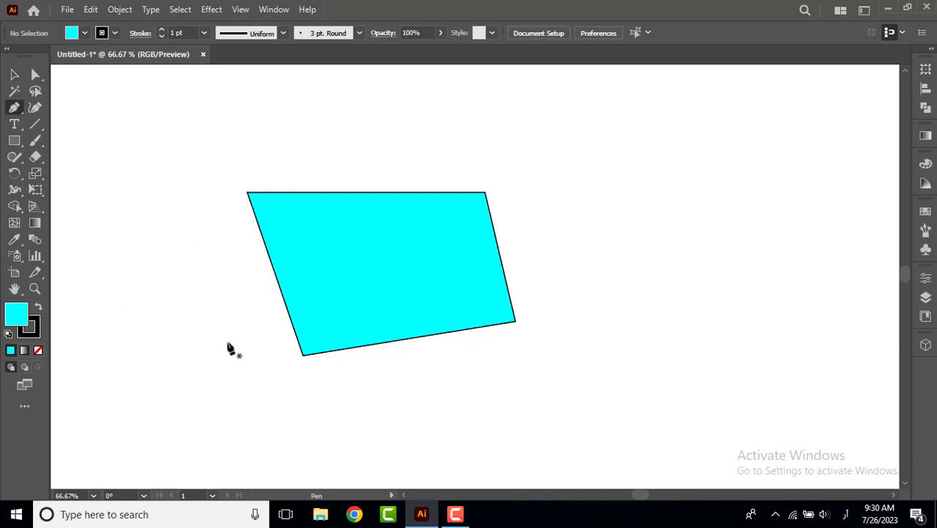
pyautogui.click(279, 298)
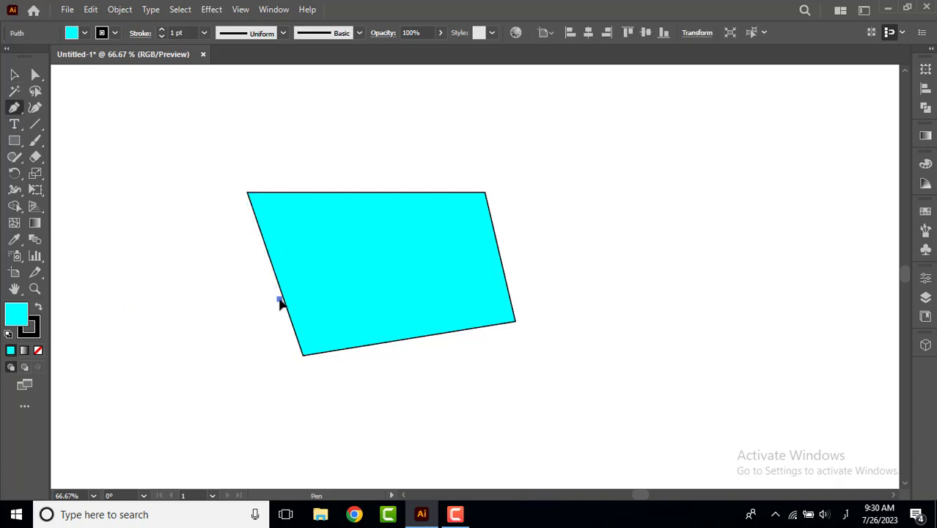
pyautogui.click(242, 193)
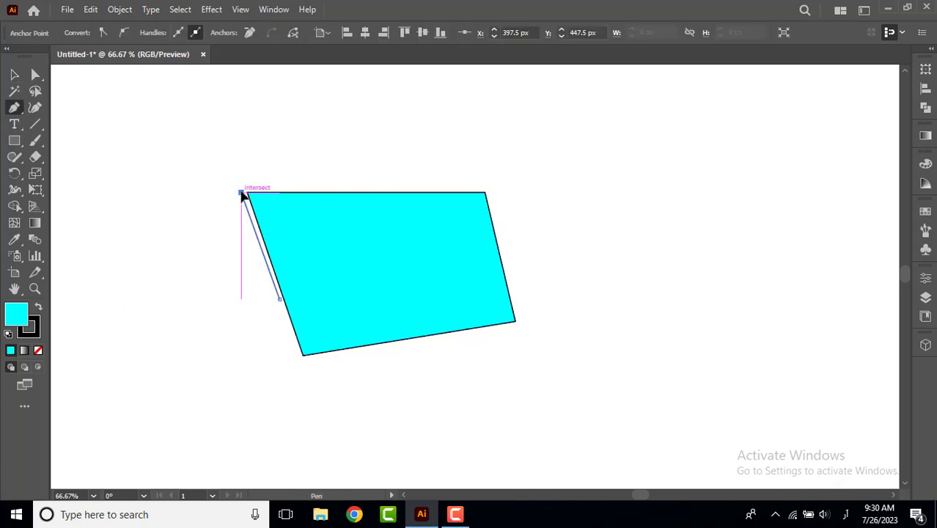
pyautogui.click(131, 325)
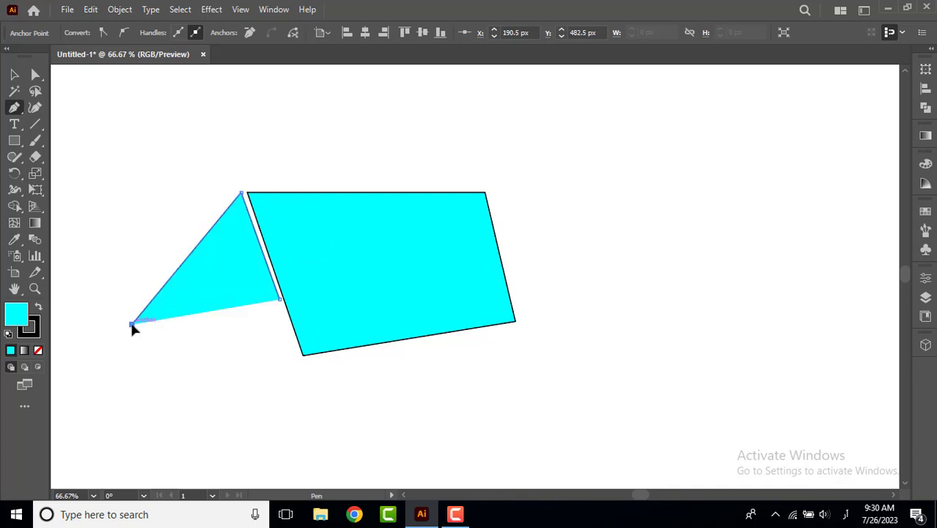
pyautogui.moveTo(133, 330); pyautogui.dragTo(131, 354)
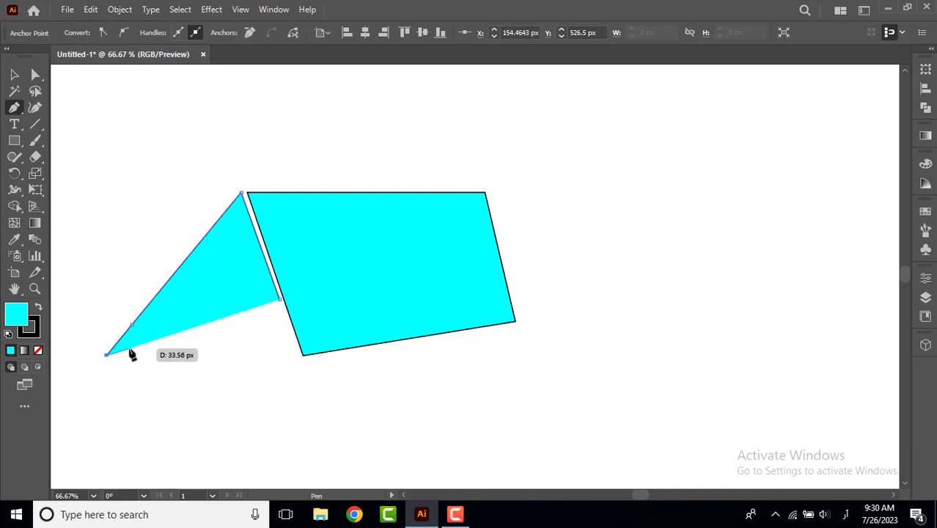
pyautogui.click(130, 349)
pyautogui.click(137, 325)
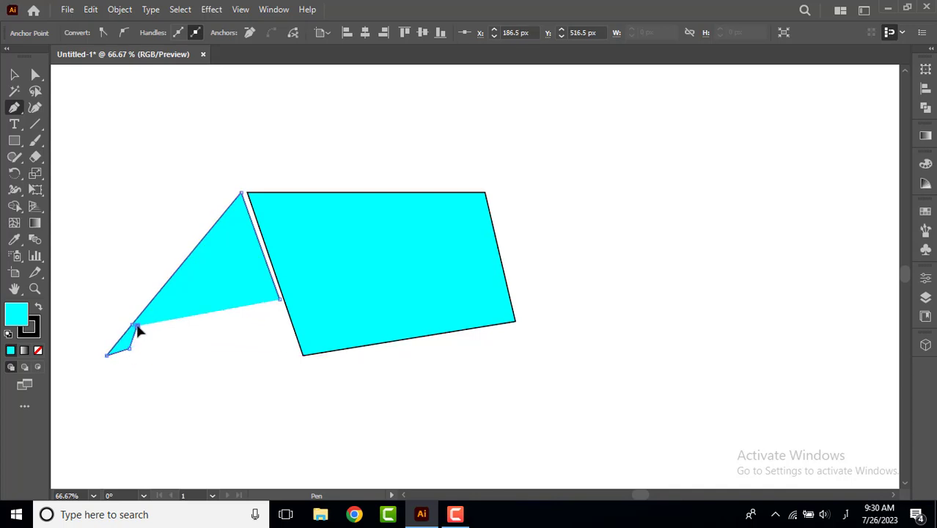
pyautogui.moveTo(186, 290); pyautogui.dragTo(280, 305)
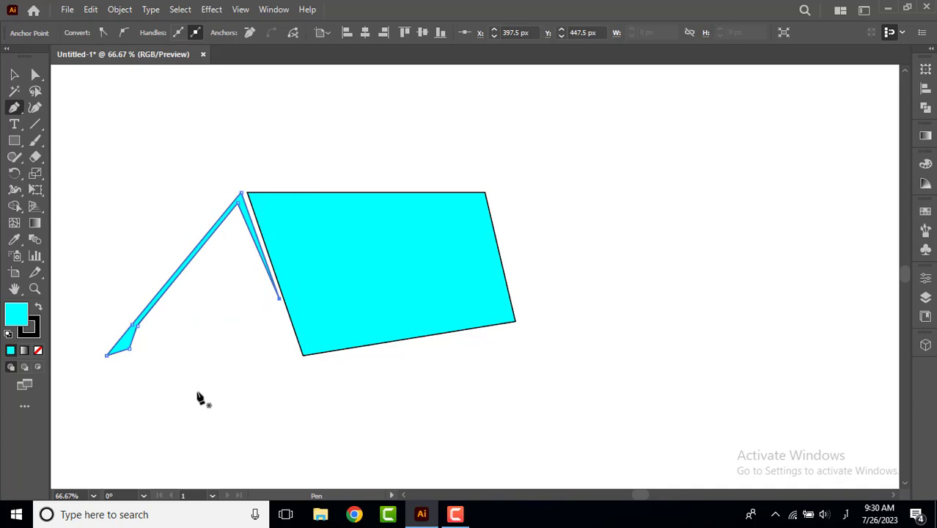
pyautogui.click(14, 74)
pyautogui.click(147, 411)
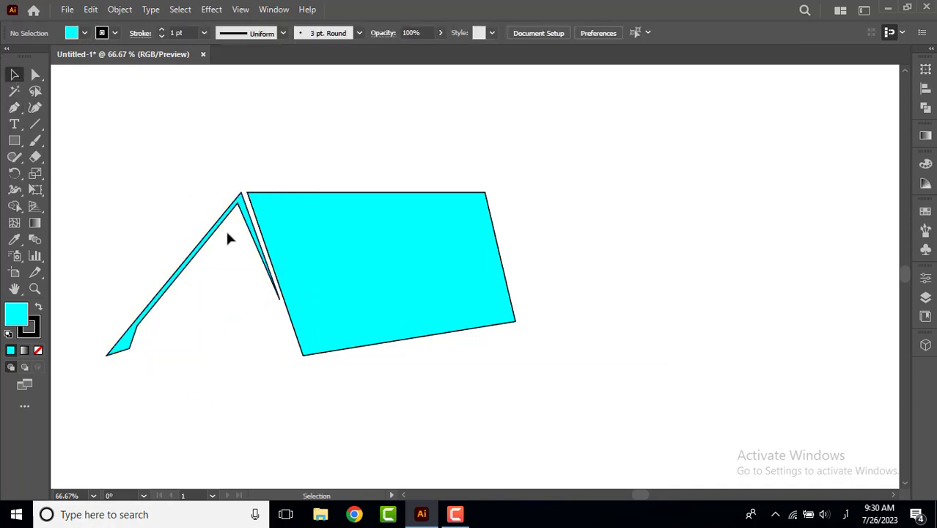
# Shorten the roof panel by shifting its two right-hand anchor points to the left.
pyautogui.scroll(3, 227, 238)
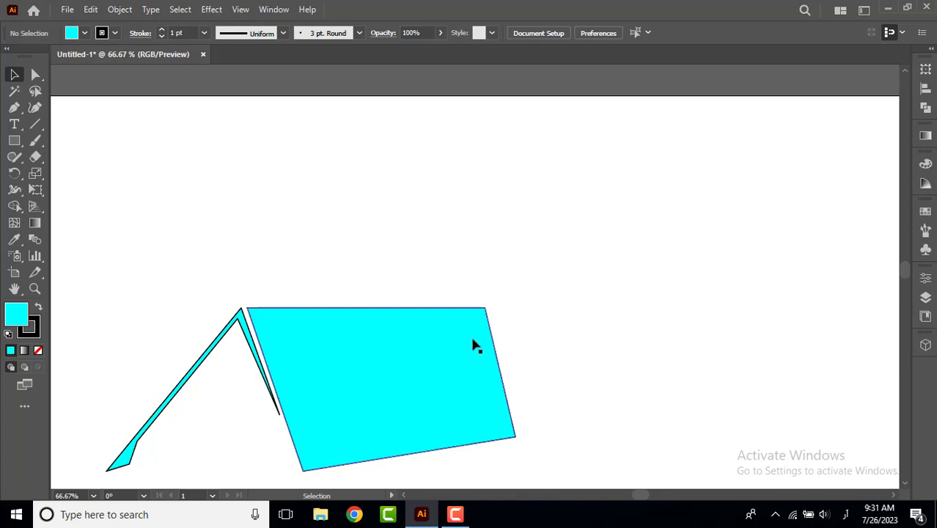
pyautogui.click(475, 371)
pyautogui.press('a')
pyautogui.scroll(-3, 508, 282)
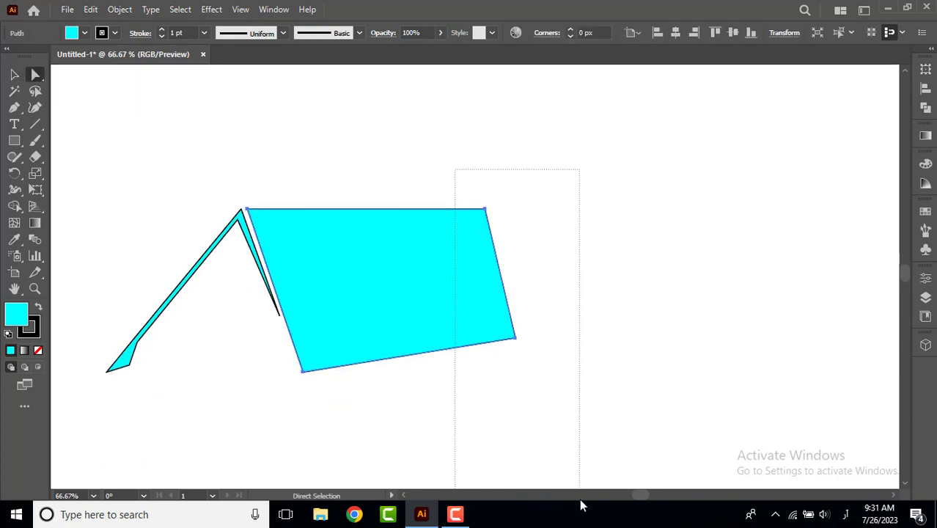
pyautogui.hotkey('shift', 'Left')
pyautogui.hotkey('shift', 'Left')
pyautogui.hotkey('shift', 'Left')
pyautogui.hotkey('shift', 'Left')
pyautogui.hotkey('shift', 'Left')
pyautogui.hotkey('shift', 'Left')
pyautogui.hotkey('shift', 'Left')
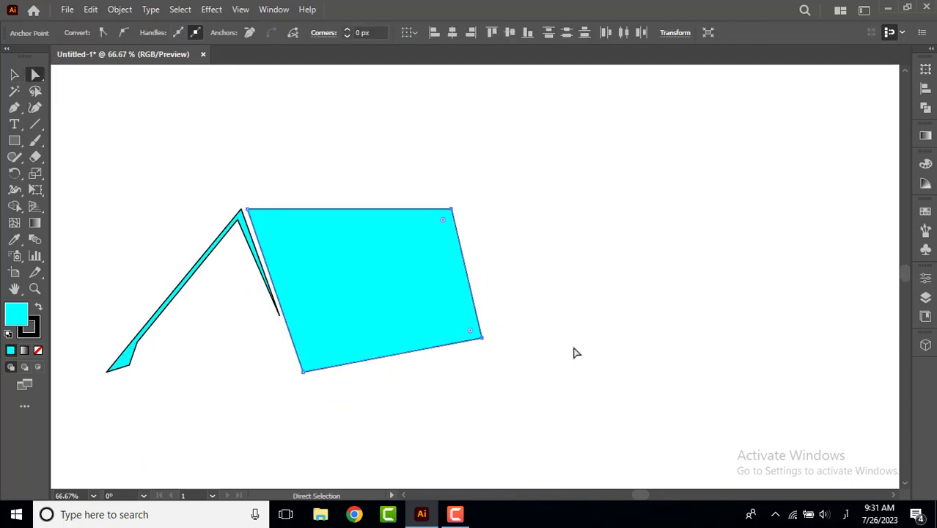
pyautogui.click(451, 440)
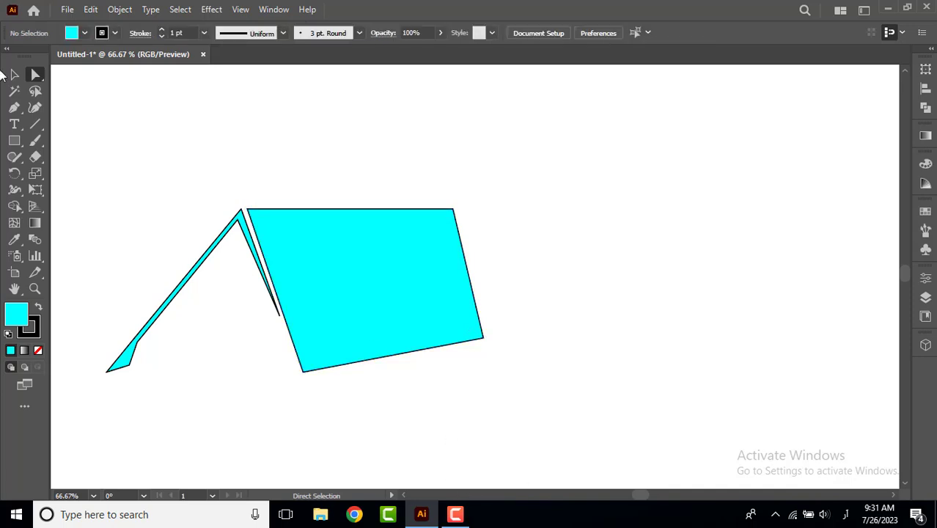
# Draw a second closed thin inverted-V roof outline above the roof panel, with its right leg shorter than the left.
pyautogui.click(14, 107)
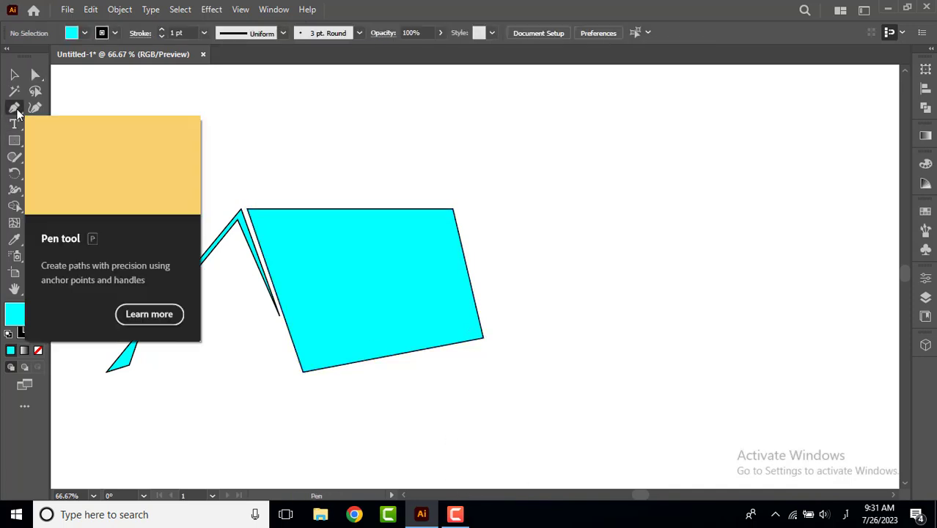
pyautogui.click(346, 179)
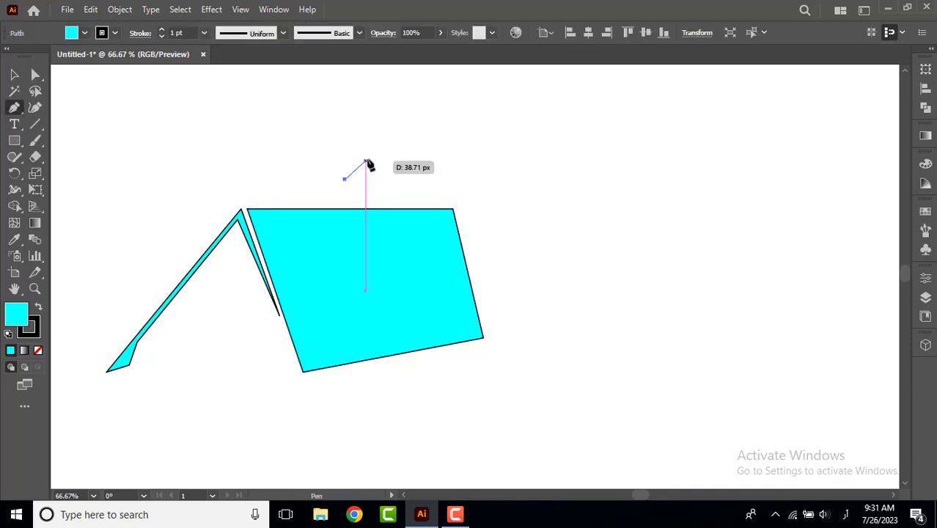
pyautogui.click(423, 89)
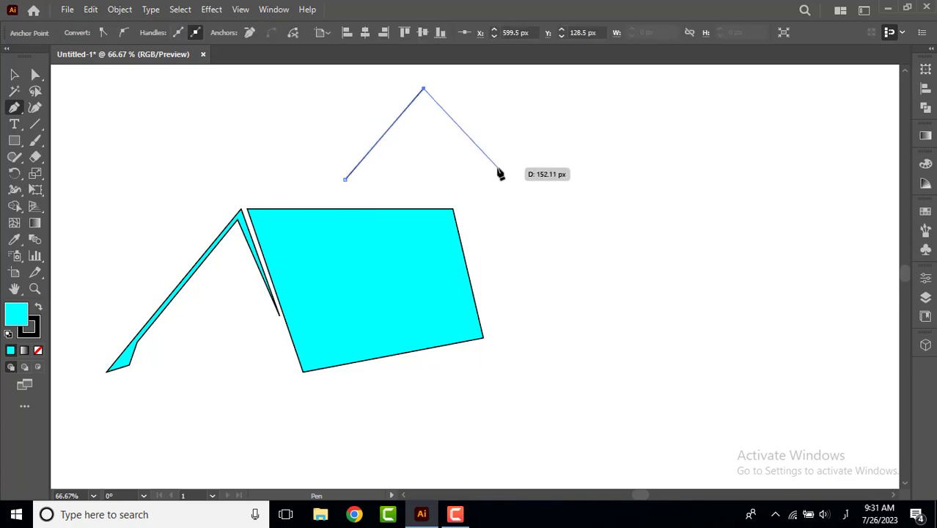
pyautogui.click(491, 146)
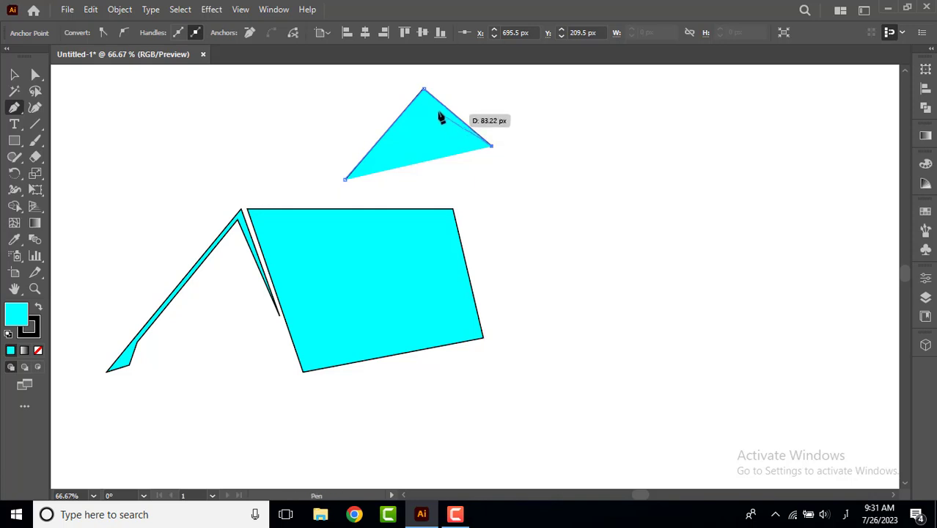
pyautogui.click(423, 96)
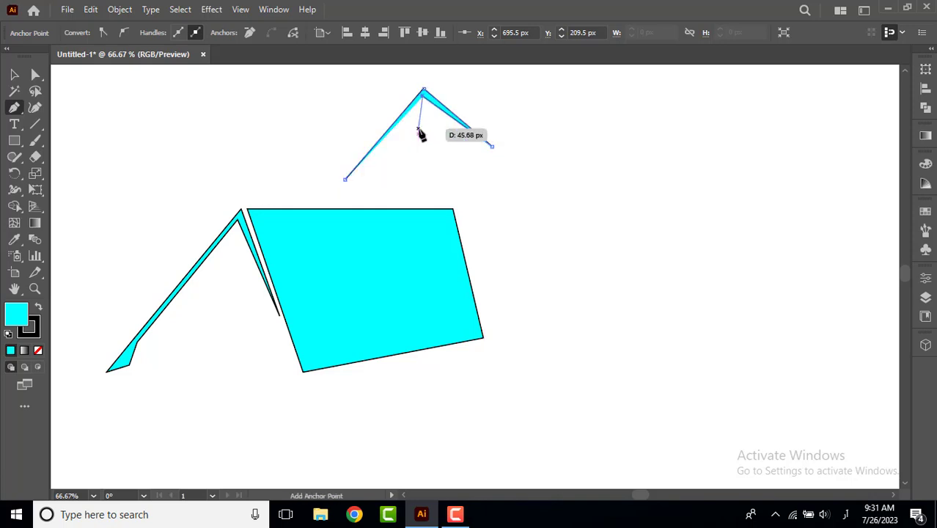
pyautogui.click(346, 180)
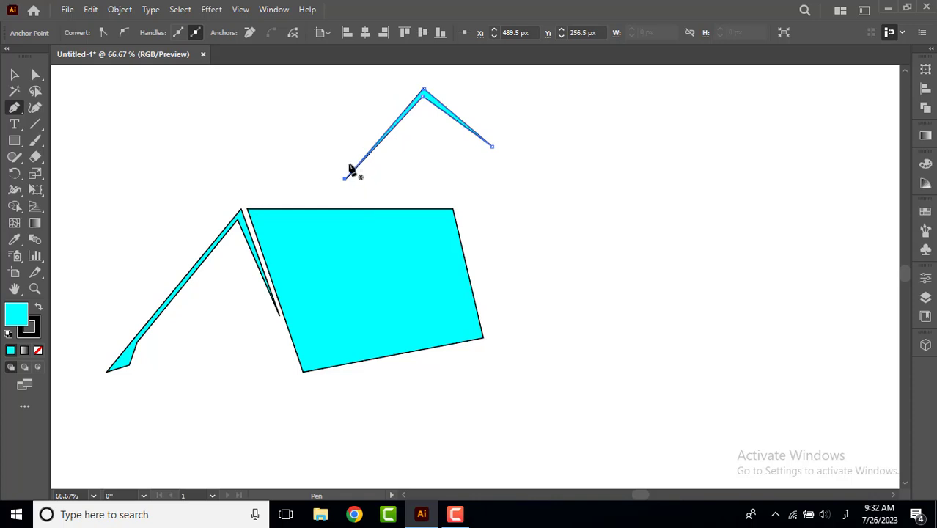
pyautogui.click(348, 164)
pyautogui.scroll(1, 396, 132)
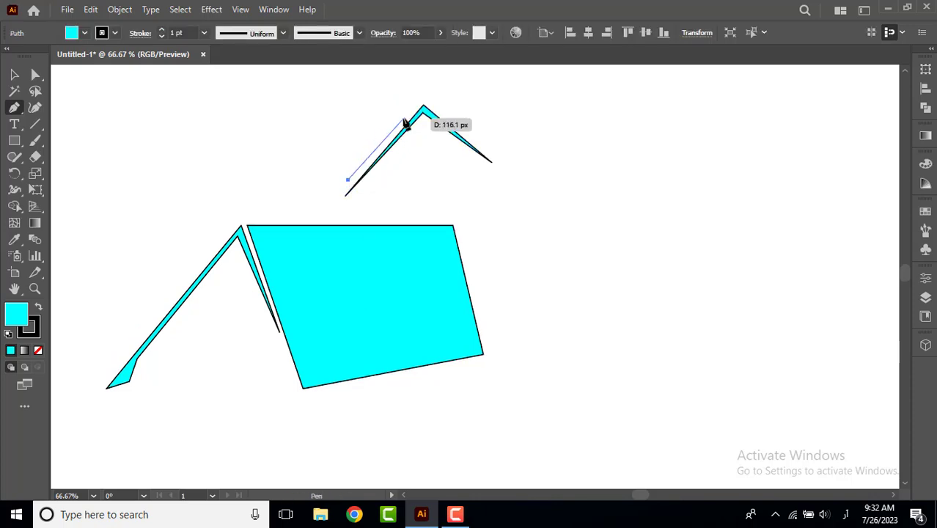
pyautogui.hotkey('ctrl', 'z')
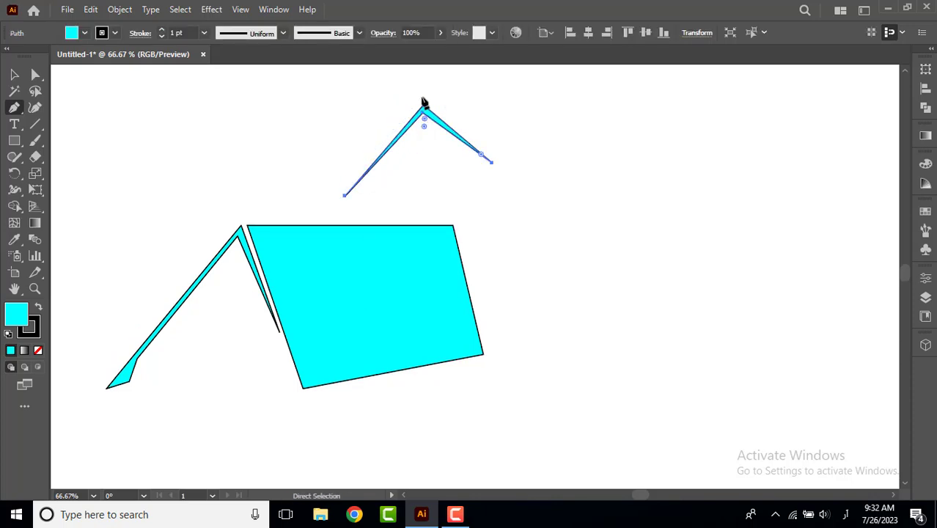
# Start a Pen outline over the upper thin gable's peak, down to a flat horizontal base, up to a second peak and down its right slope.
pyautogui.click(365, 164)
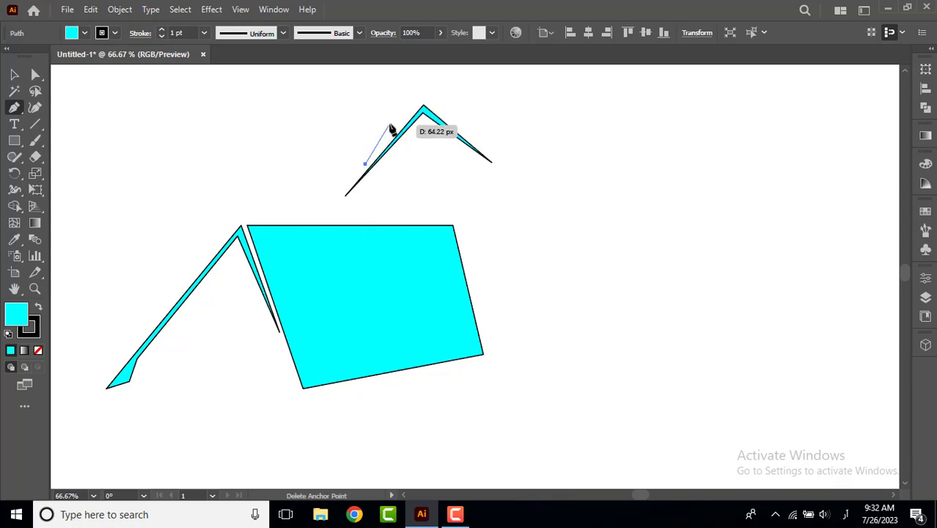
pyautogui.click(425, 99)
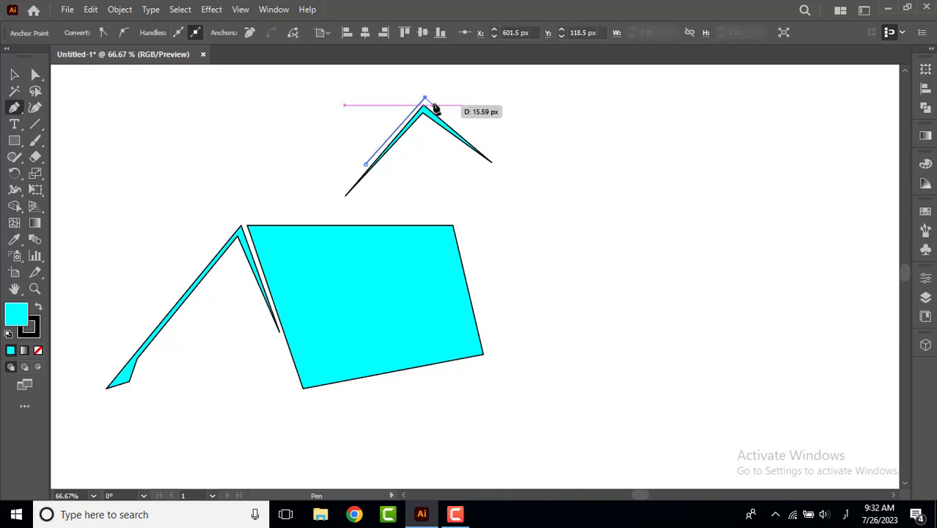
pyautogui.hotkey('ctrl', 'z')
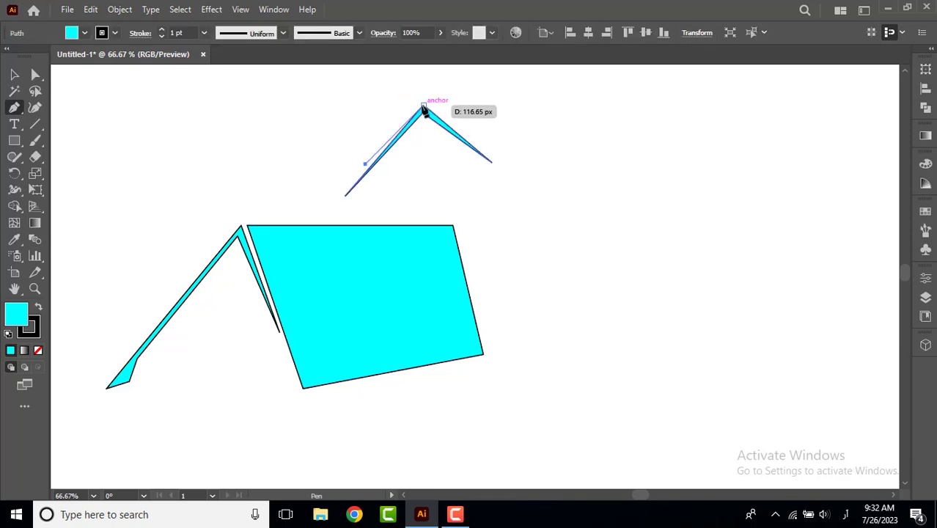
pyautogui.click(422, 100)
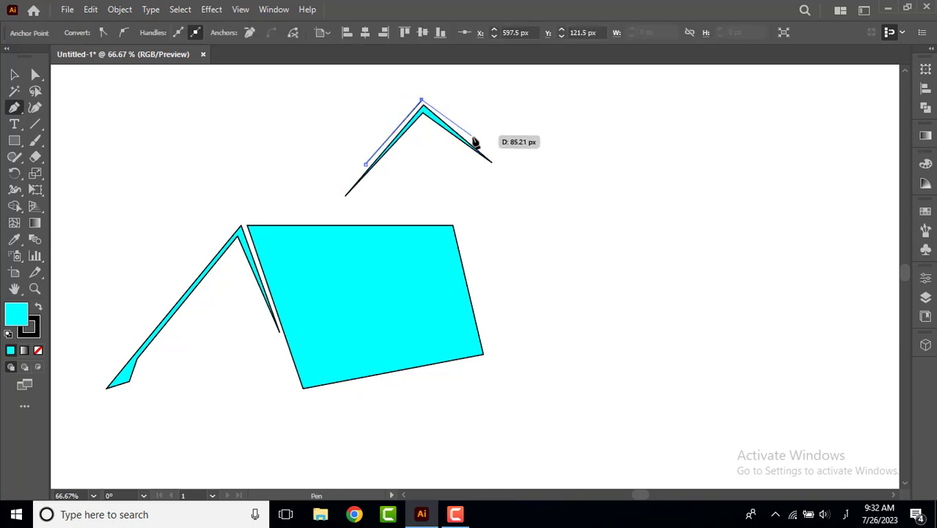
pyautogui.click(525, 185)
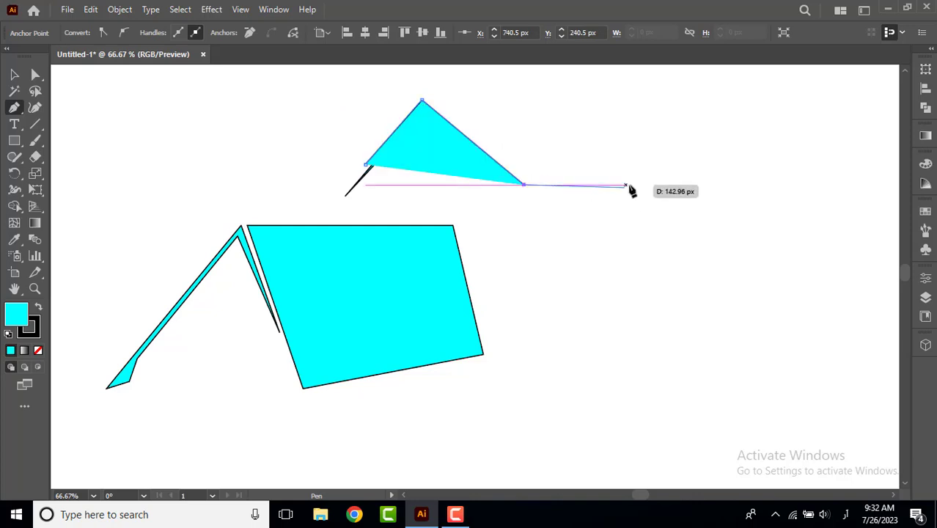
pyautogui.click(651, 185)
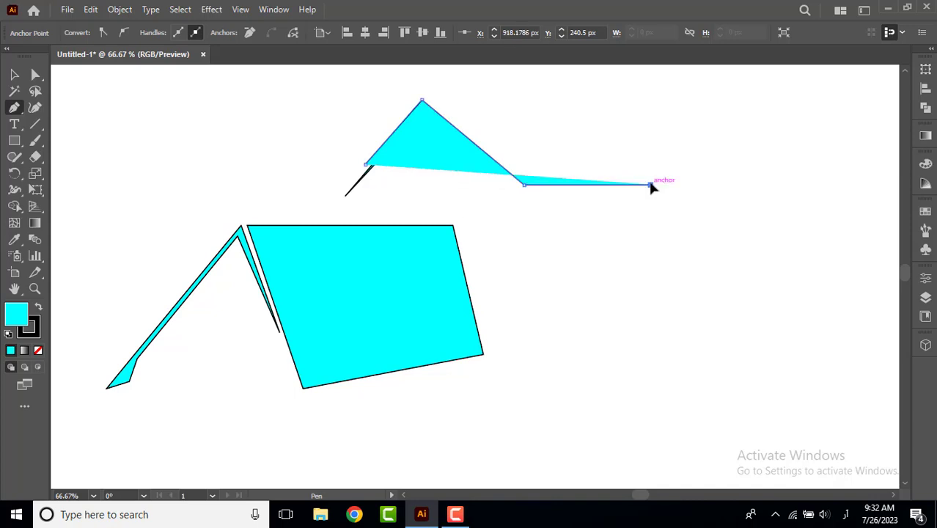
pyautogui.click(681, 114)
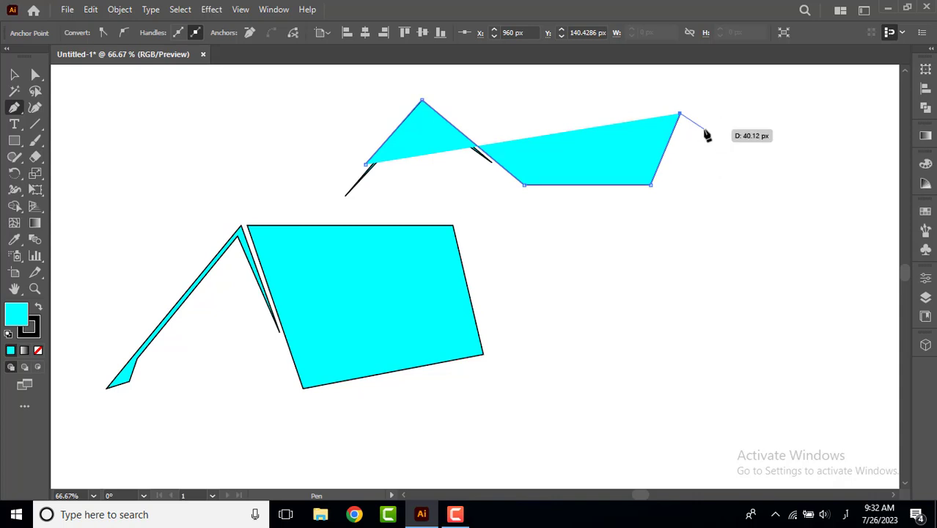
pyautogui.click(740, 161)
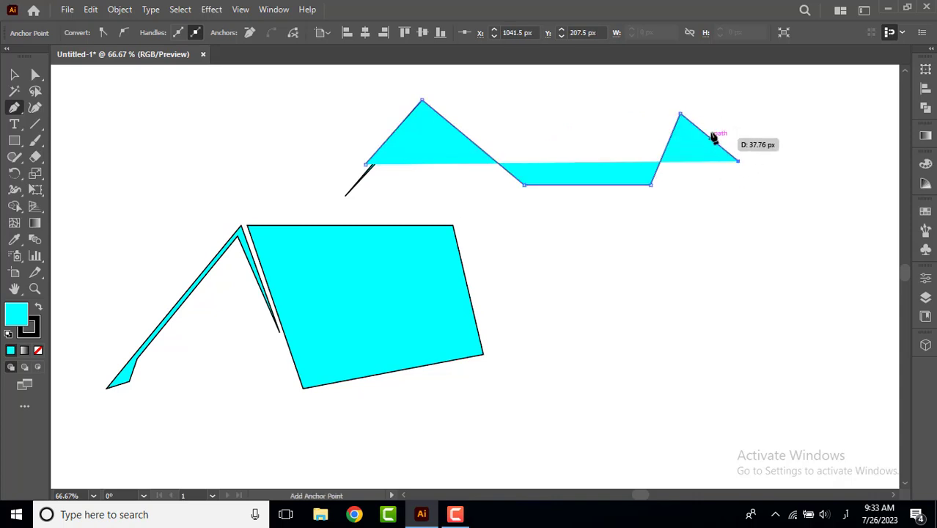
# Complete and close the upper roof outline along its ridge, adding a small slanted chimney notch and a left peak just above the thin gable.
pyautogui.click(680, 107)
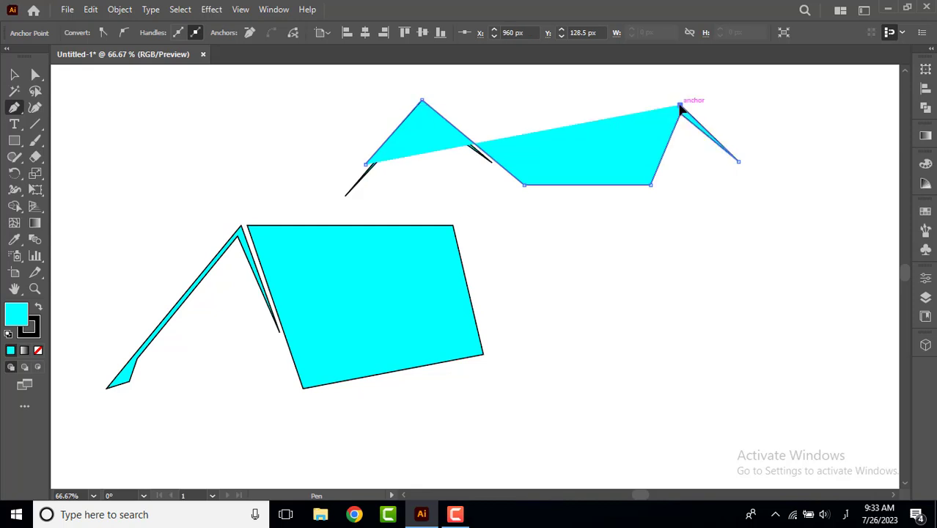
pyautogui.click(590, 122)
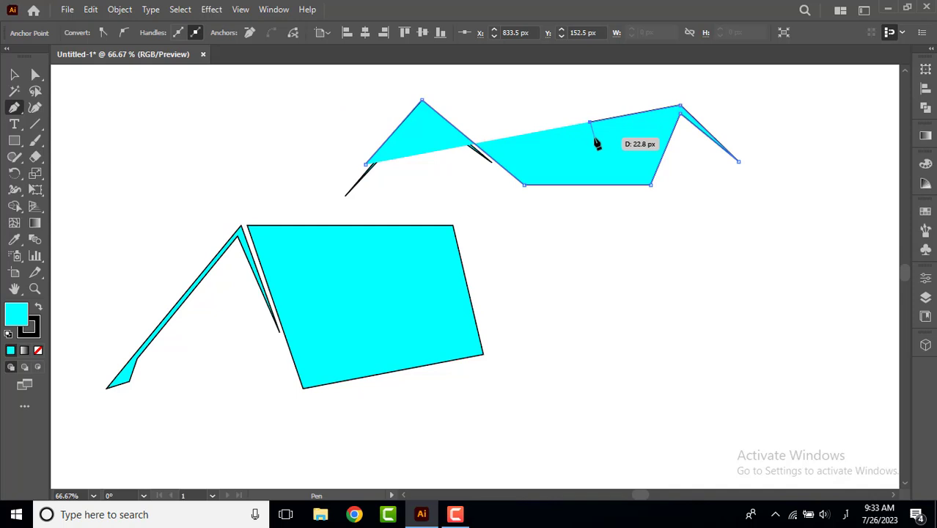
pyautogui.click(586, 132)
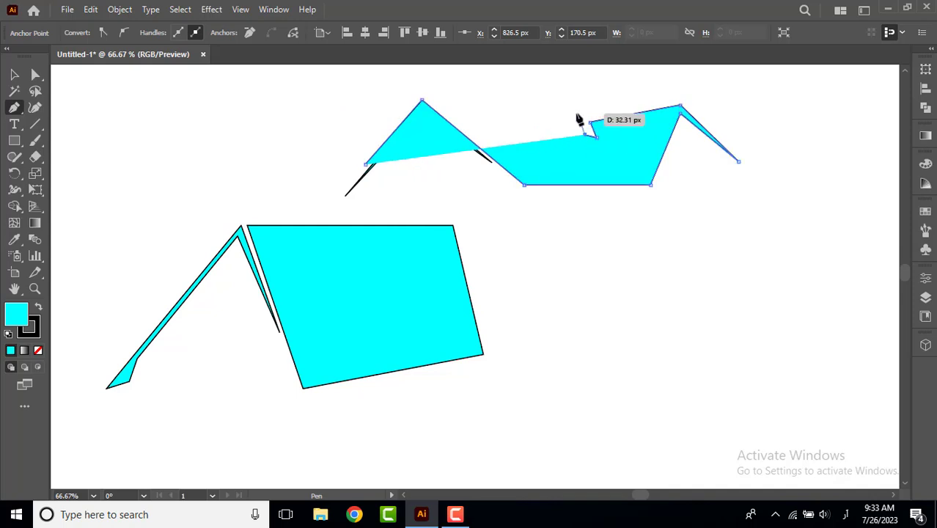
pyautogui.click(576, 115)
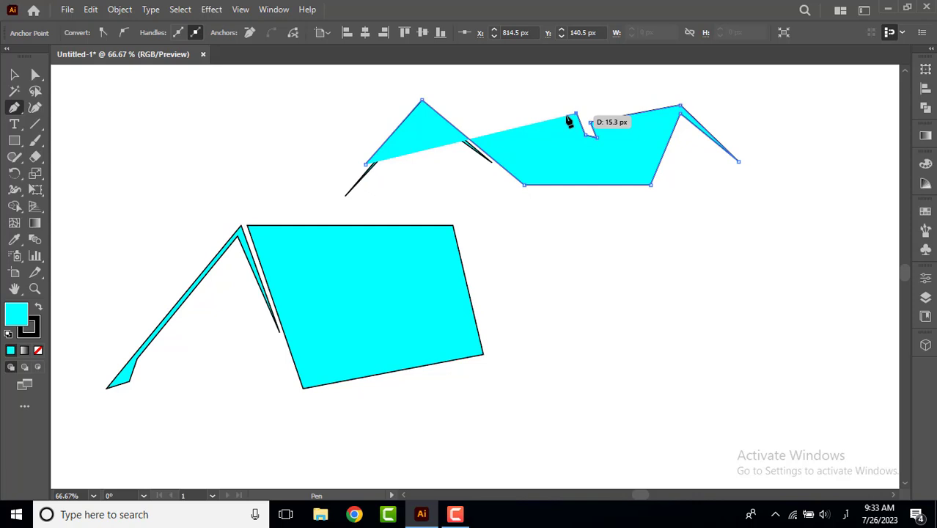
pyautogui.click(566, 116)
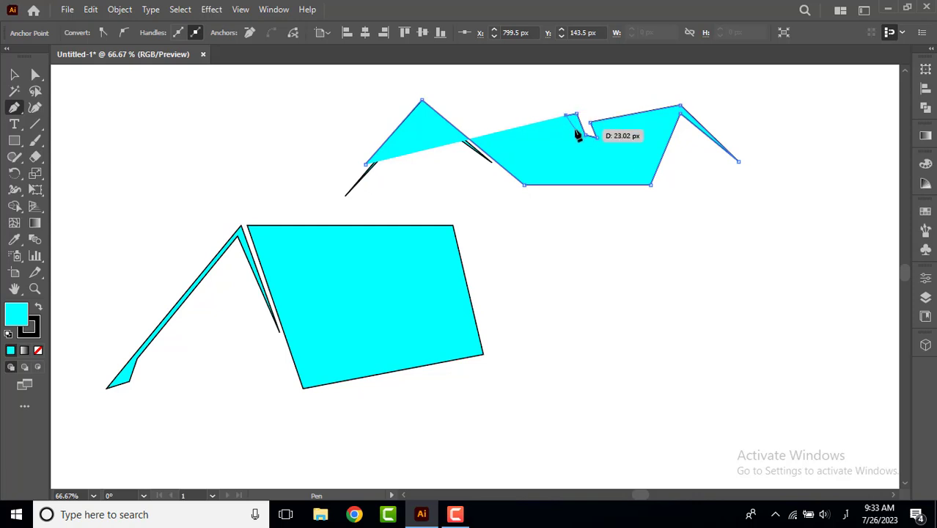
pyautogui.click(576, 129)
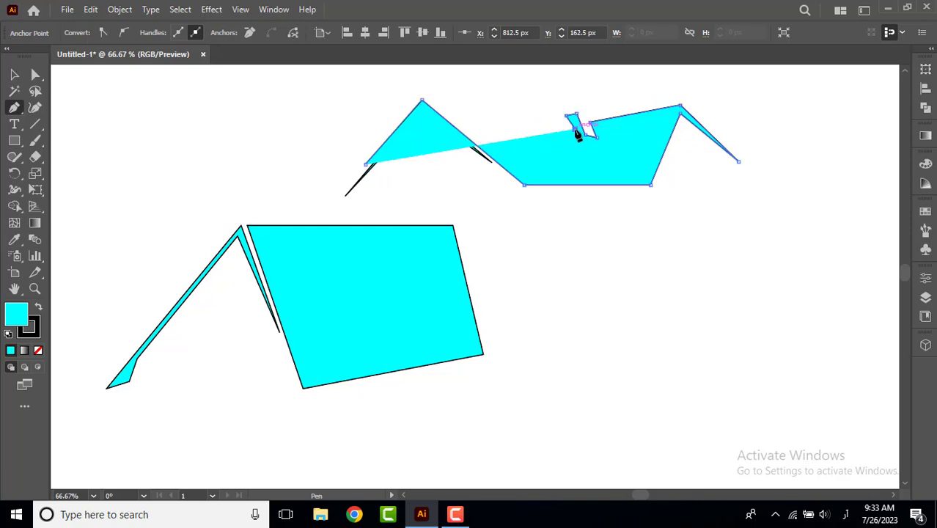
pyautogui.click(419, 93)
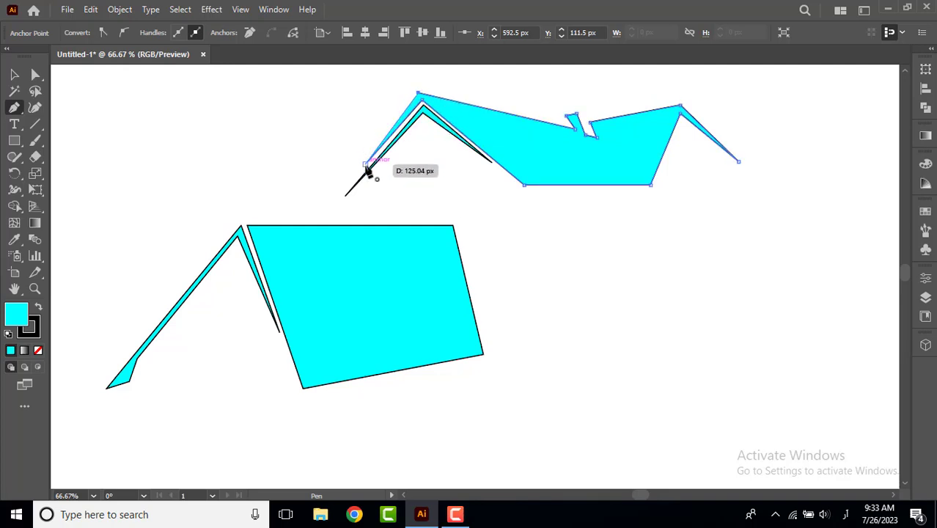
pyautogui.click(365, 164)
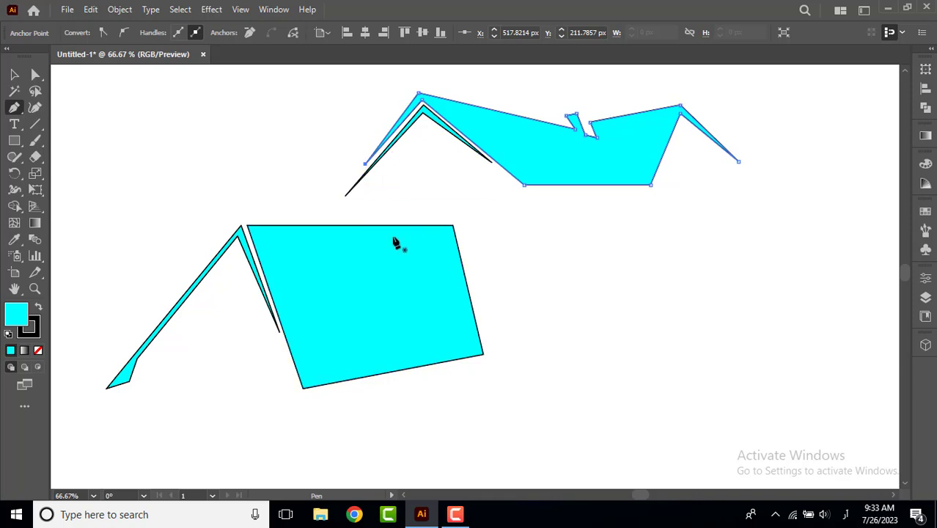
# Lengthen the upper roof's left leg by moving its tip anchor point down and to the left.
pyautogui.click(35, 74)
pyautogui.click(248, 163)
pyautogui.click(368, 166)
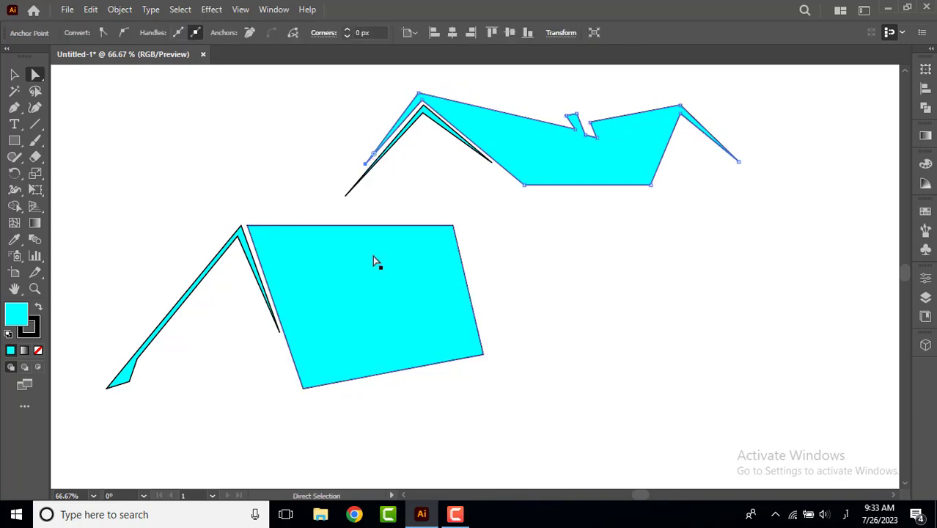
pyautogui.press('Left')
pyautogui.press('Left')
pyautogui.press('Left')
pyautogui.press('Left')
pyautogui.press('Left')
pyautogui.press('Left')
pyautogui.press('Left')
pyautogui.press('Left')
pyautogui.press('Left')
pyautogui.press('Left')
pyautogui.press('Left')
pyautogui.press('Left')
pyautogui.press('Left')
pyautogui.press('Left')
pyautogui.press('Left')
pyautogui.press('Left')
pyautogui.press('Left')
pyautogui.press('Left')
pyautogui.press('Left')
pyautogui.press('Left')
pyautogui.press('Down')
pyautogui.press('Down')
pyautogui.press('Down')
pyautogui.press('Down')
pyautogui.press('Down')
pyautogui.press('Down')
pyautogui.press('Down')
pyautogui.press('Down')
pyautogui.press('Down')
pyautogui.press('Down')
pyautogui.press('Down')
pyautogui.press('Down')
pyautogui.press('Down')
pyautogui.press('Down')
pyautogui.press('Down')
pyautogui.press('Down')
pyautogui.press('Down')
pyautogui.press('Down')
pyautogui.press('Down')
pyautogui.press('Down')
# Lengthen the upper roof's right leg by moving its tip anchor point down and right to about X 1080 px, Y 266 px.
pyautogui.click(739, 161)
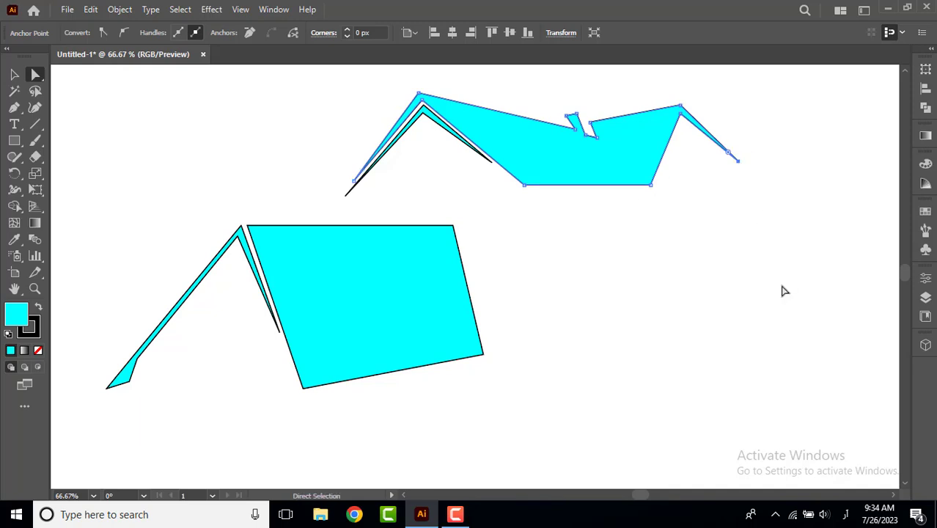
pyautogui.press('Down')
pyautogui.press('Down')
pyautogui.press('Down')
pyautogui.press('Down')
pyautogui.press('Down')
pyautogui.press('Down')
pyautogui.press('Down')
pyautogui.press('Down')
pyautogui.press('Down')
pyautogui.press('Down')
pyautogui.press('Down')
pyautogui.press('Down')
pyautogui.press('Down')
pyautogui.press('Down')
pyautogui.press('Down')
pyautogui.press('Down')
pyautogui.press('Down')
pyautogui.press('Down')
pyautogui.press('Down')
pyautogui.press('Down')
pyautogui.press('Right')
pyautogui.press('Right')
pyautogui.press('Right')
pyautogui.press('Right')
pyautogui.press('Right')
pyautogui.press('Right')
pyautogui.press('Right')
pyautogui.press('Right')
pyautogui.press('Right')
pyautogui.press('Right')
pyautogui.press('Right')
pyautogui.press('Right')
pyautogui.press('Right')
pyautogui.press('Right')
pyautogui.press('Right')
pyautogui.press('Right')
pyautogui.press('Right')
pyautogui.press('Right')
pyautogui.press('Right')
pyautogui.press('Right')
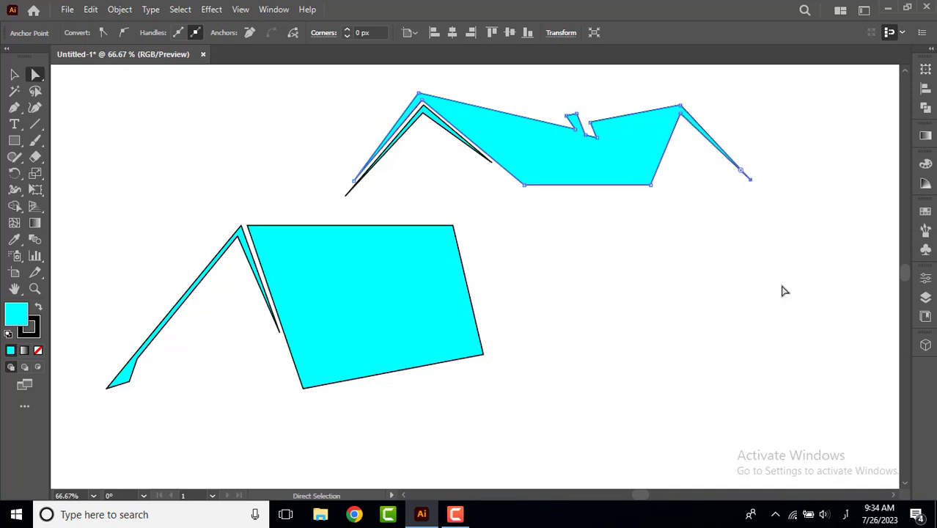
pyautogui.press('Down')
pyautogui.press('Down')
pyautogui.press('Down')
pyautogui.press('Down')
pyautogui.press('Down')
pyautogui.press('Down')
pyautogui.press('Down')
pyautogui.press('Down')
pyautogui.press('Down')
pyautogui.press('Down')
pyautogui.press('Down')
pyautogui.press('Down')
pyautogui.press('Down')
pyautogui.press('Down')
pyautogui.press('Down')
pyautogui.press('Down')
pyautogui.press('Down')
pyautogui.press('Down')
pyautogui.press('Down')
pyautogui.press('Down')
pyautogui.press('Right')
pyautogui.press('Right')
pyautogui.press('Right')
pyautogui.press('Right')
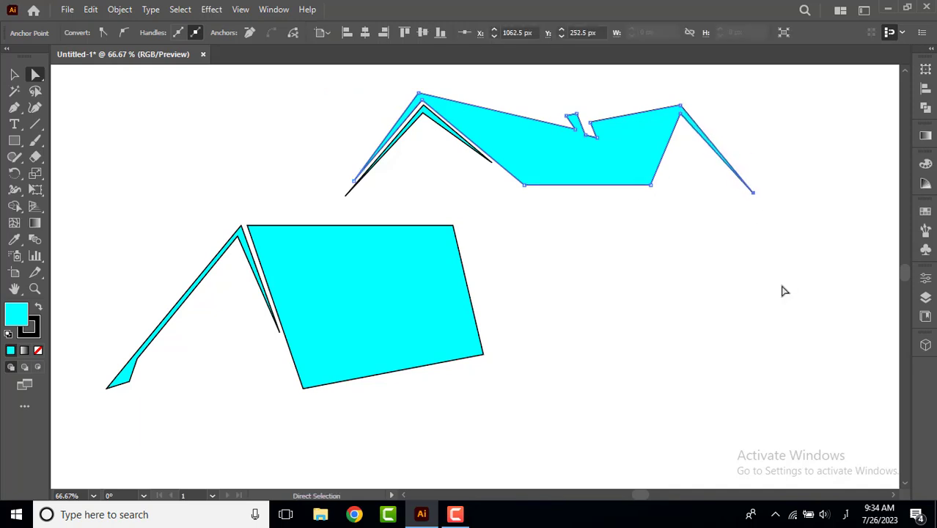
pyautogui.press('Down')
pyautogui.press('Down')
pyautogui.press('Down')
pyautogui.press('Down')
pyautogui.press('Down')
pyautogui.press('Down')
pyautogui.press('Down')
pyautogui.press('Down')
pyautogui.press('Down')
pyautogui.press('Down')
pyautogui.press('Down')
pyautogui.press('Down')
pyautogui.press('Down')
pyautogui.press('Right')
pyautogui.press('Right')
pyautogui.press('Right')
pyautogui.press('Right')
pyautogui.press('Right')
pyautogui.press('Right')
pyautogui.press('Right')
pyautogui.press('Right')
pyautogui.press('Right')
pyautogui.press('Right')
pyautogui.press('Right')
pyautogui.press('Right')
pyautogui.press('Right')
pyautogui.press('Right')
pyautogui.press('Right')
pyautogui.press('Right')
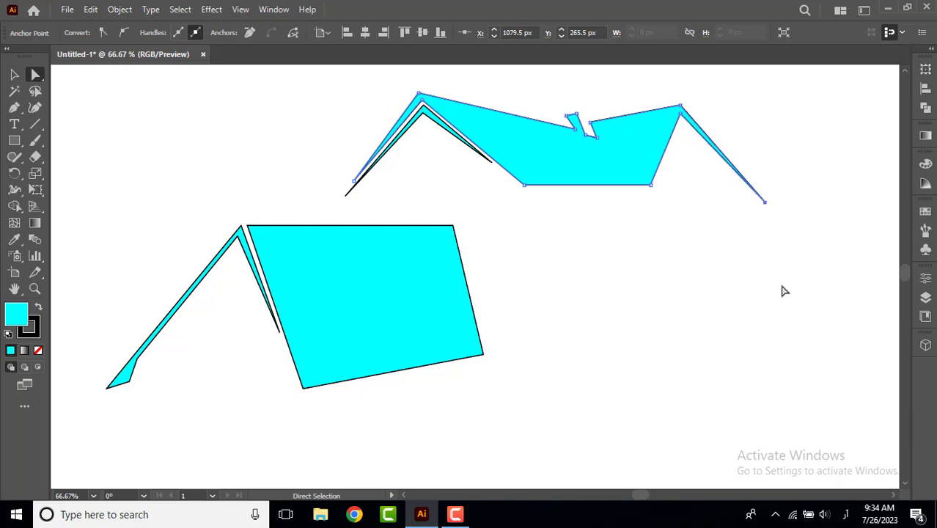
pyautogui.click(687, 247)
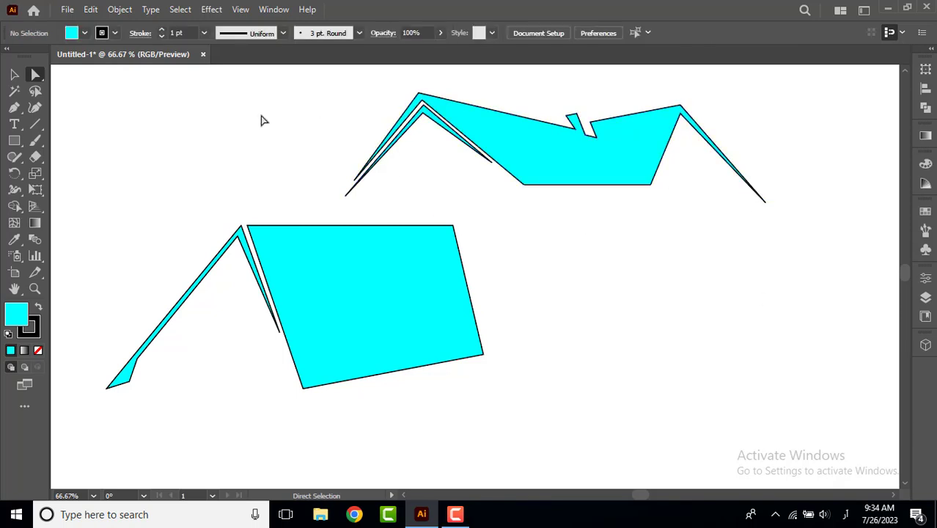
# Draw a closed thin inverted-V gable under the upper roof's right peak, with a longer right leg ending in a small flared foot.
pyautogui.click(14, 108)
pyautogui.click(658, 191)
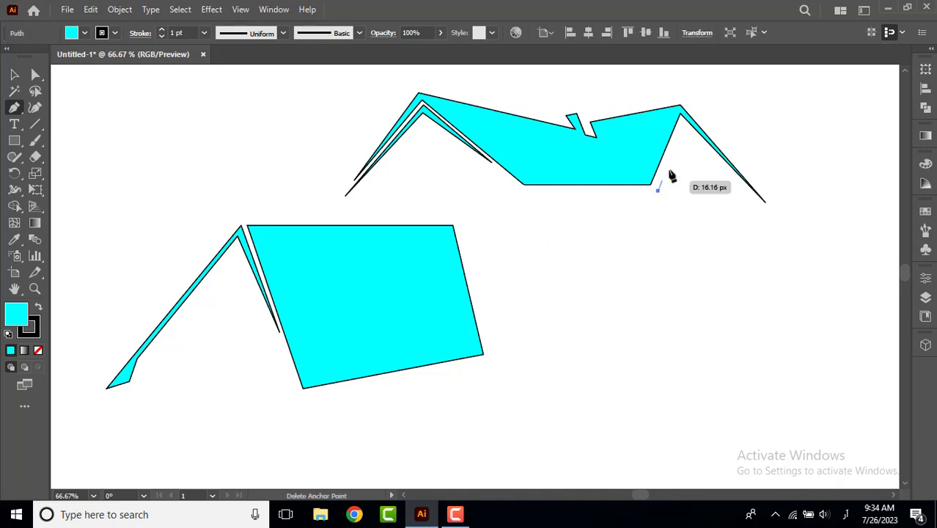
pyautogui.click(681, 120)
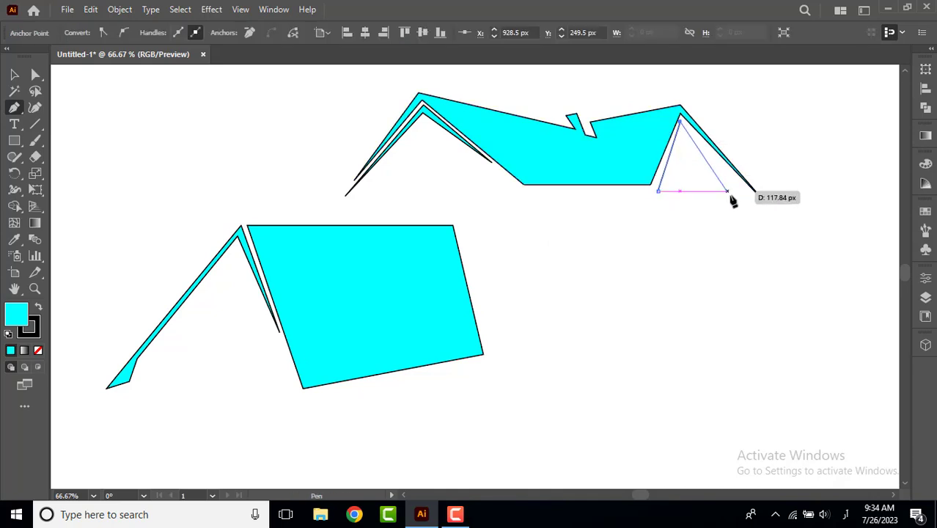
pyautogui.click(779, 222)
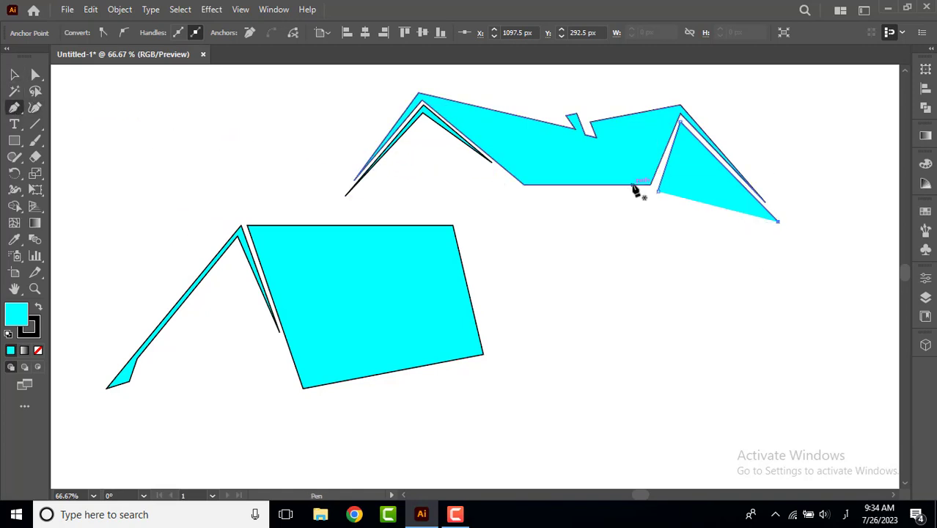
pyautogui.click(658, 191)
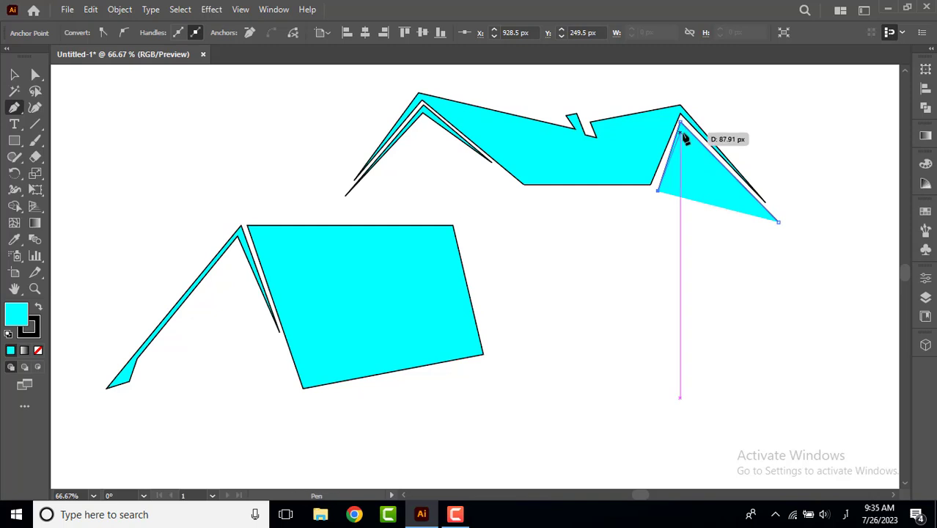
pyautogui.click(683, 133)
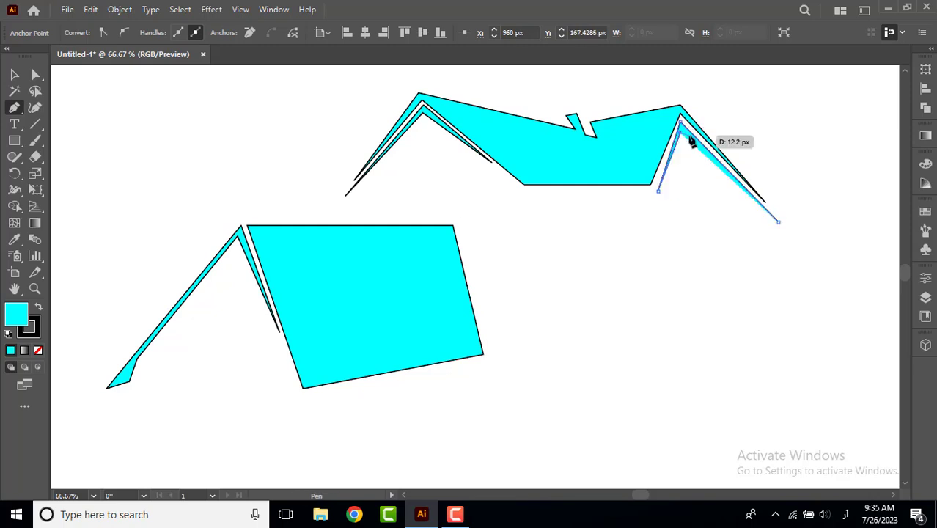
pyautogui.click(779, 224)
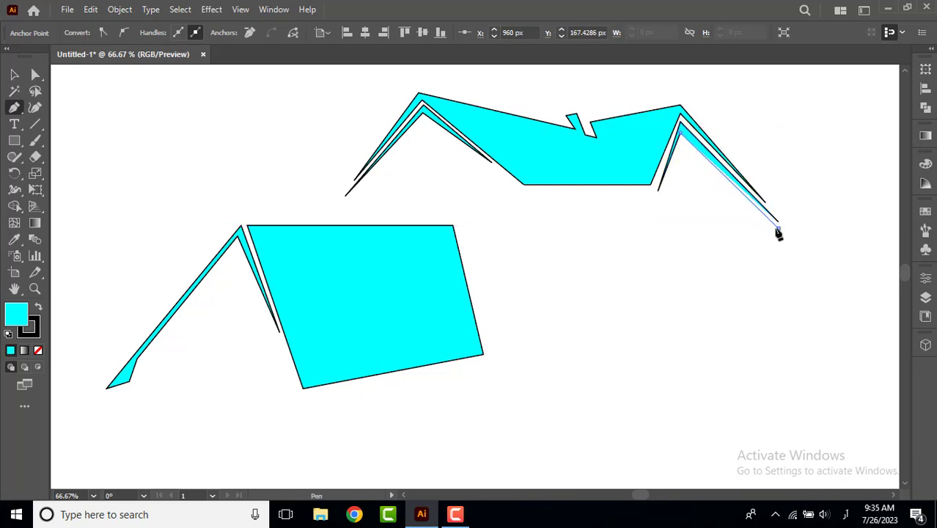
pyautogui.click(780, 230)
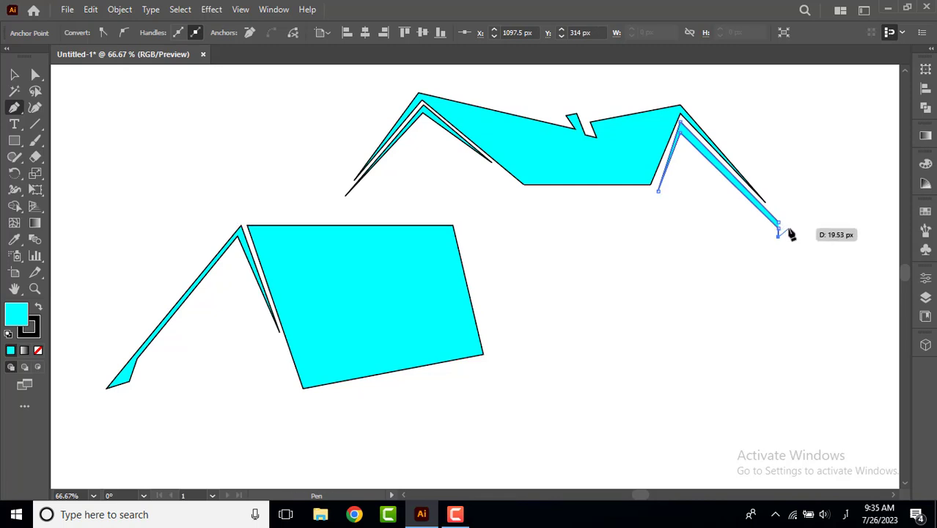
pyautogui.click(779, 222)
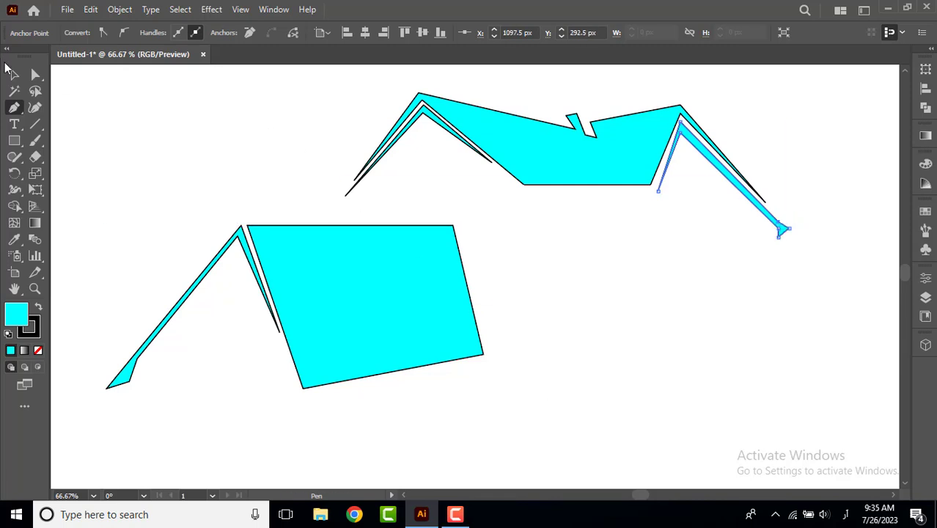
# Select all the roof shapes and set their stroke to none, leaving them deselected.
pyautogui.click(11, 72)
pyautogui.click(95, 131)
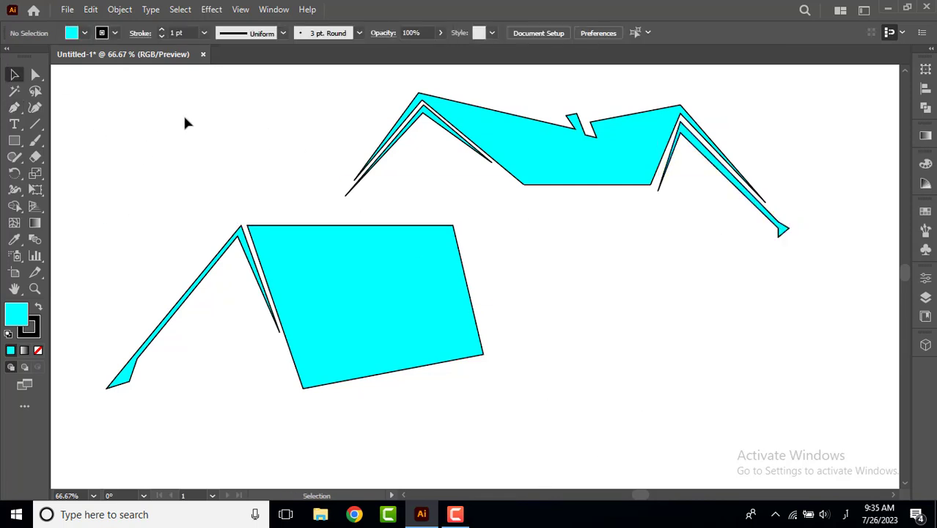
pyautogui.moveTo(186, 124); pyautogui.dragTo(779, 381)
pyautogui.click(85, 33)
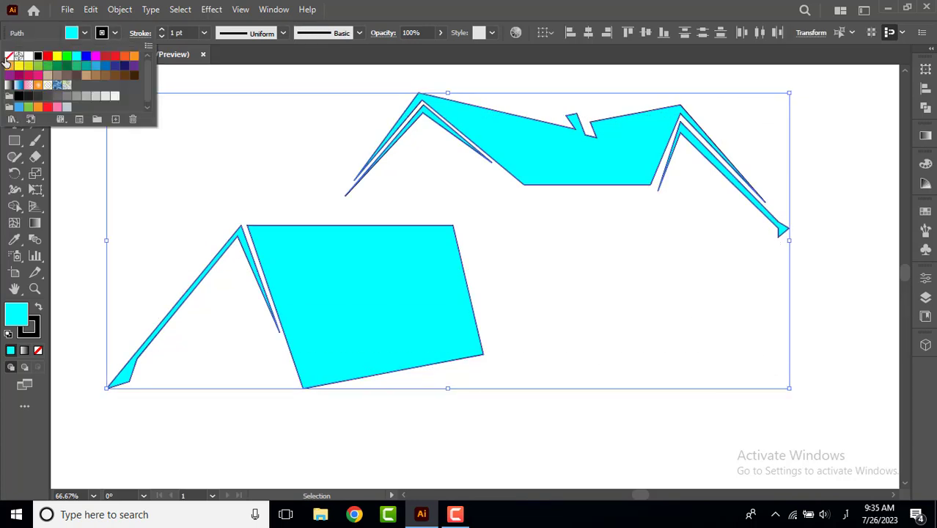
pyautogui.click(8, 57)
pyautogui.click(187, 193)
pyautogui.click(156, 420)
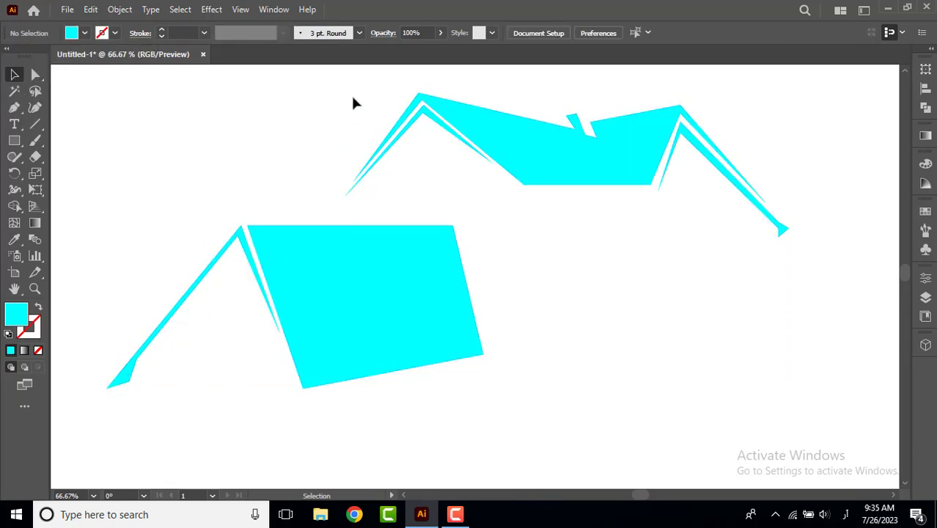
# Move the upper roof together with its two thin gables down and to the left, closer to the lower roof panel.
pyautogui.moveTo(353, 102); pyautogui.dragTo(755, 238)
pyautogui.click(253, 88)
pyautogui.moveTo(305, 94); pyautogui.dragTo(759, 189)
pyautogui.moveTo(515, 157); pyautogui.dragTo(483, 172)
pyautogui.click(528, 434)
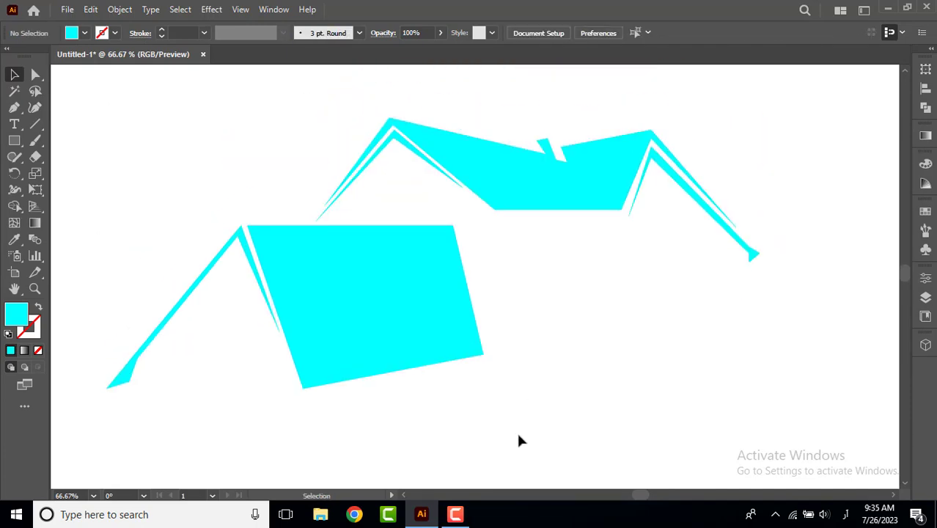
# Reduce the slanted roof panel's height slightly from its lower edge and move the panel left against the lower gable.
pyautogui.click(264, 292)
pyautogui.click(372, 374)
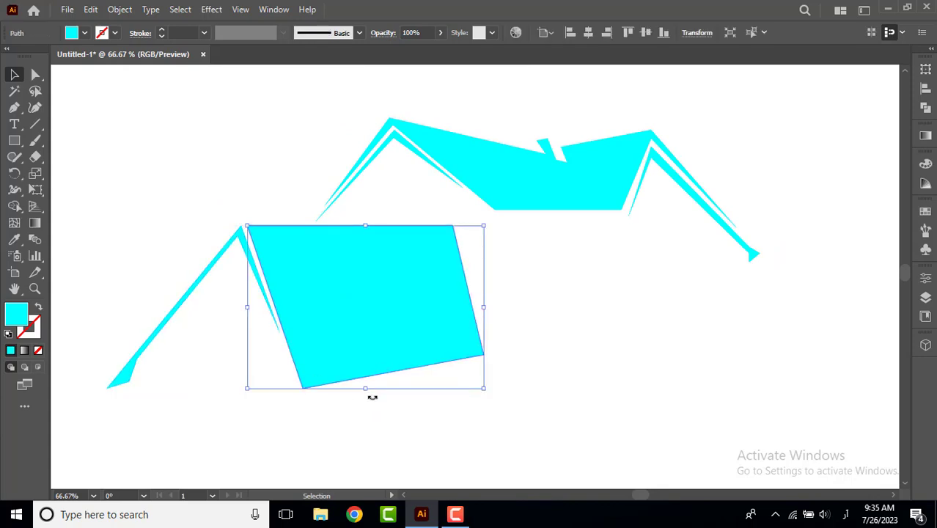
pyautogui.moveTo(365, 388); pyautogui.dragTo(364, 371)
pyautogui.moveTo(337, 326); pyautogui.dragTo(333, 324)
pyautogui.click(242, 339)
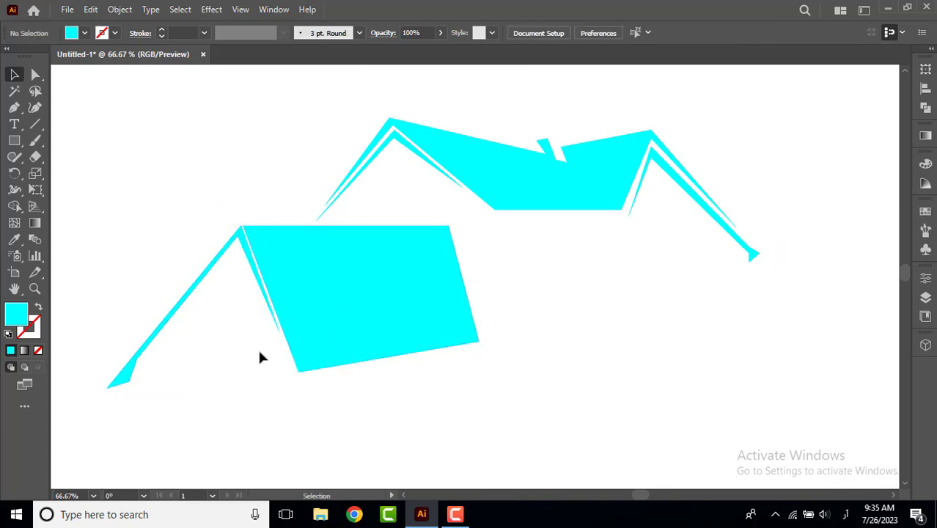
pyautogui.click(276, 330)
pyautogui.click(255, 448)
# Bend the upper roof's straight bottom edge upward into a shallow arch with the Anchor Point tool.
pyautogui.click(545, 204)
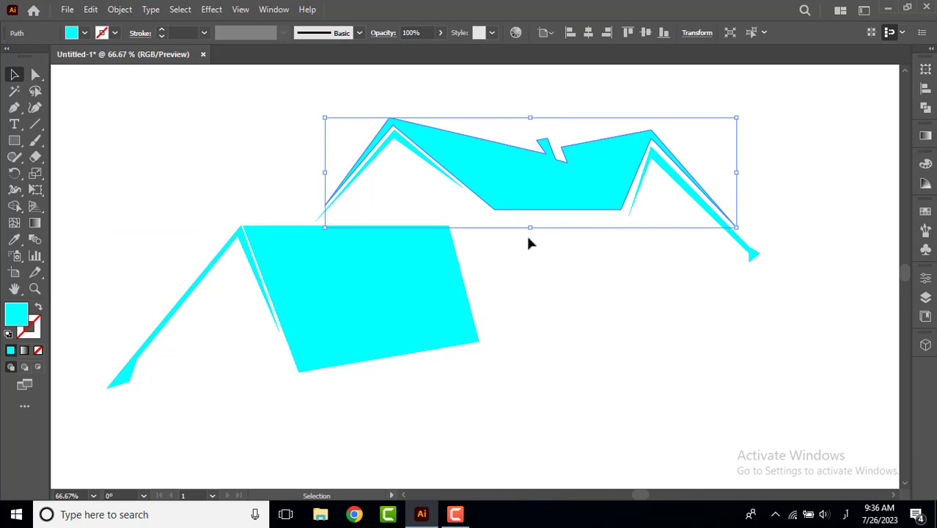
pyautogui.moveTo(530, 230); pyautogui.dragTo(543, 235)
pyautogui.click(563, 330)
pyautogui.click(544, 209)
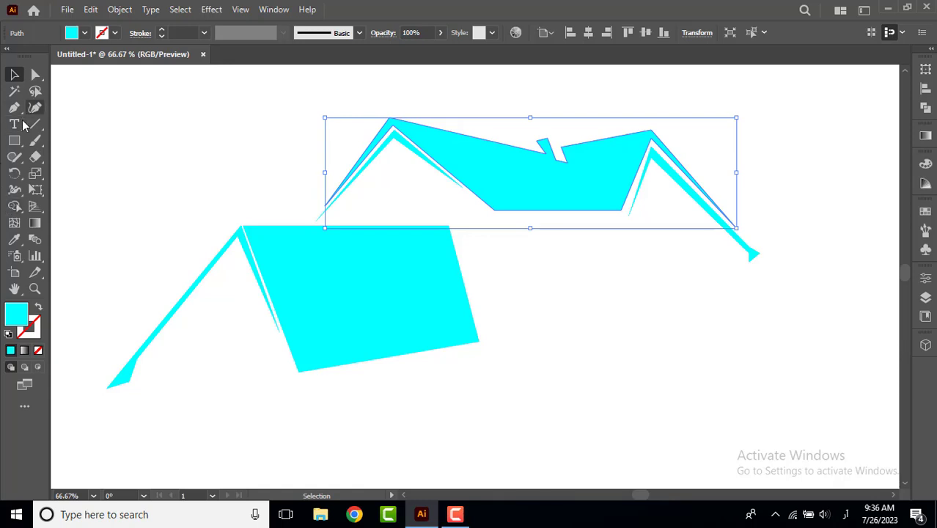
pyautogui.moveTo(14, 107); pyautogui.dragTo(73, 155)
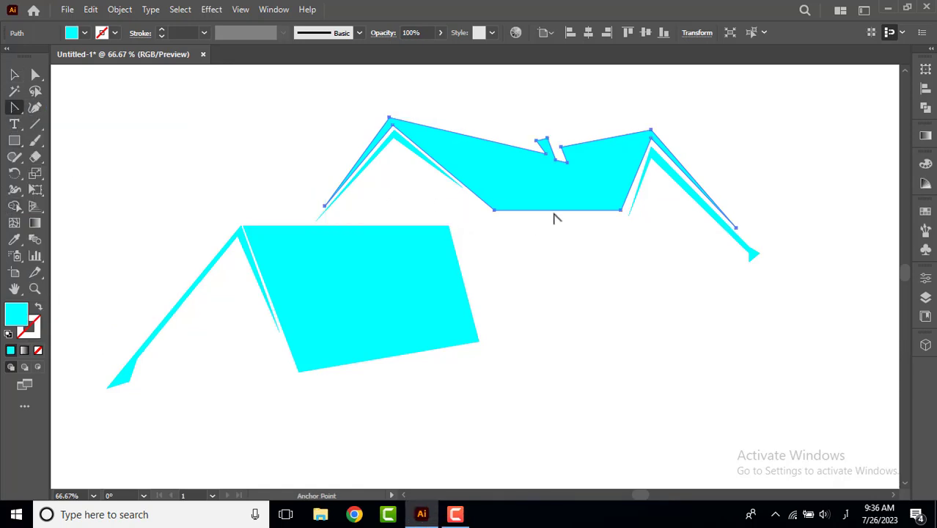
pyautogui.moveTo(561, 212); pyautogui.dragTo(573, 195)
pyautogui.press('v')
# Remove the segment between the arch and the straight bottom edge of the upper roof with Shape Builder.
pyautogui.click(15, 207)
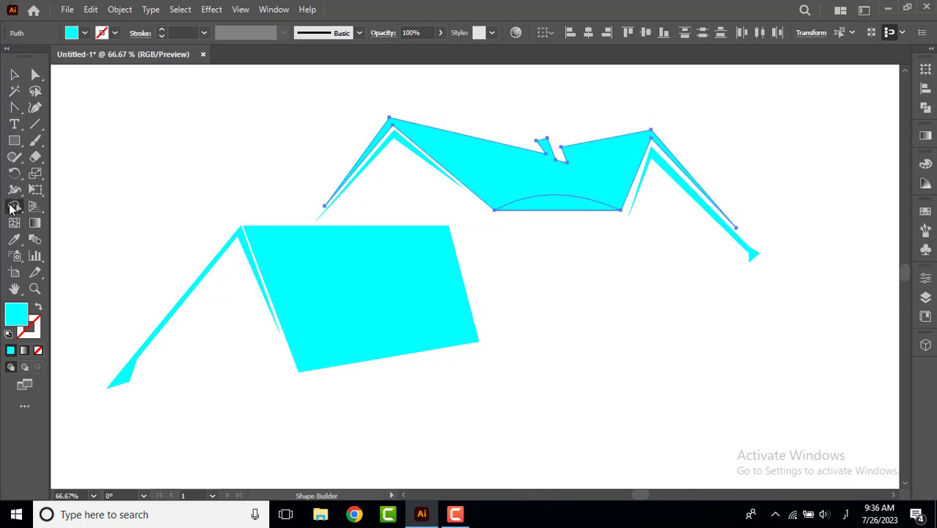
pyautogui.keyDown('alt'); pyautogui.click(547, 231); pyautogui.keyUp('alt')
pyautogui.press('v')
pyautogui.click(320, 395)
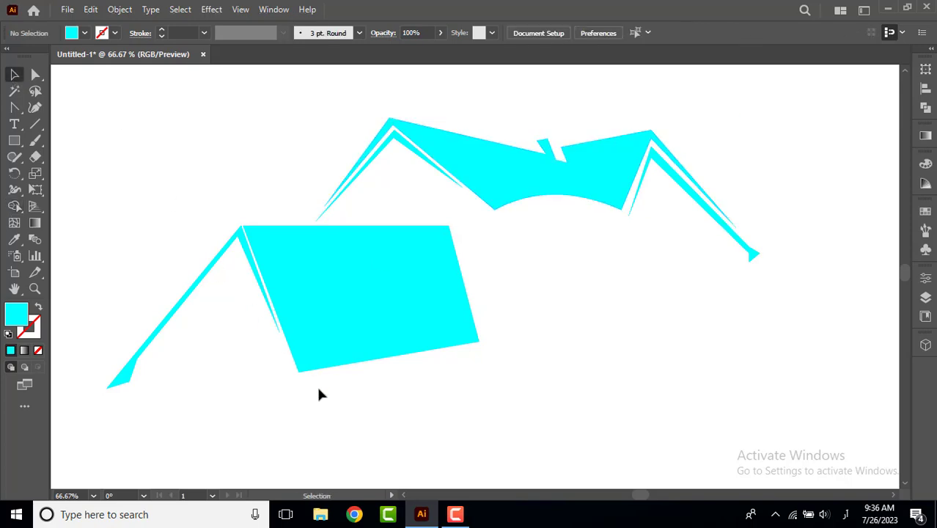
# Draw an open S-shaped Pen curve below the roofs, rising to a hump and dropping to about X 1564 px, Y 735 px.
pyautogui.scroll(-2, 147, 334)
pyautogui.scroll(1, 147, 326)
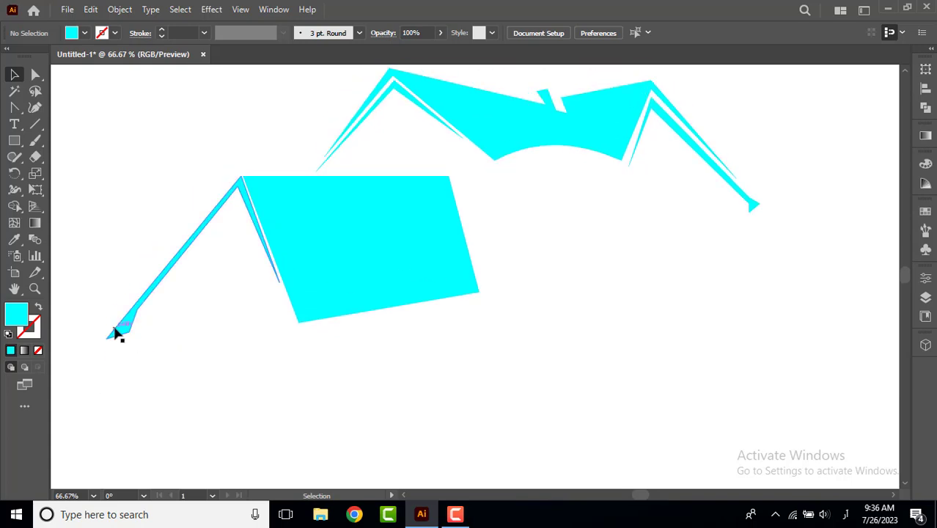
pyautogui.rightClick(14, 108)
pyautogui.click(71, 108)
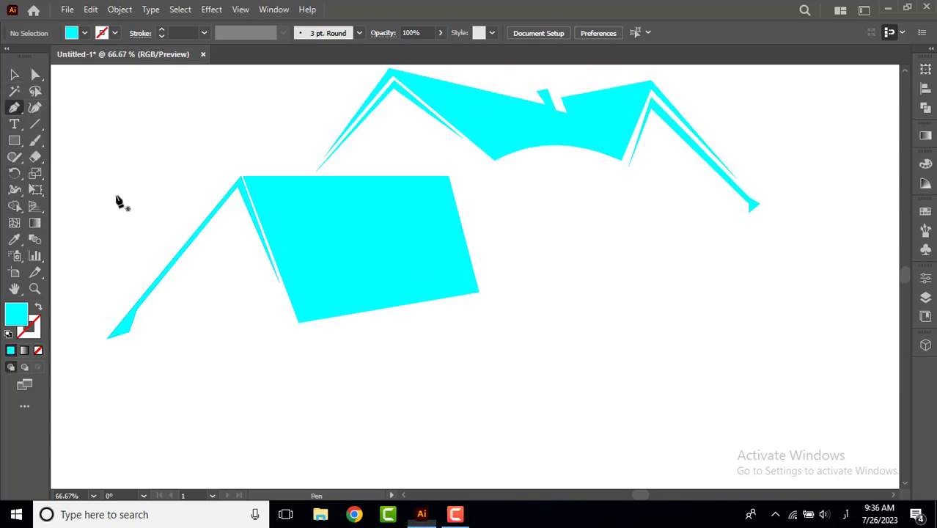
pyautogui.moveTo(487, 190); pyautogui.dragTo(685, 189)
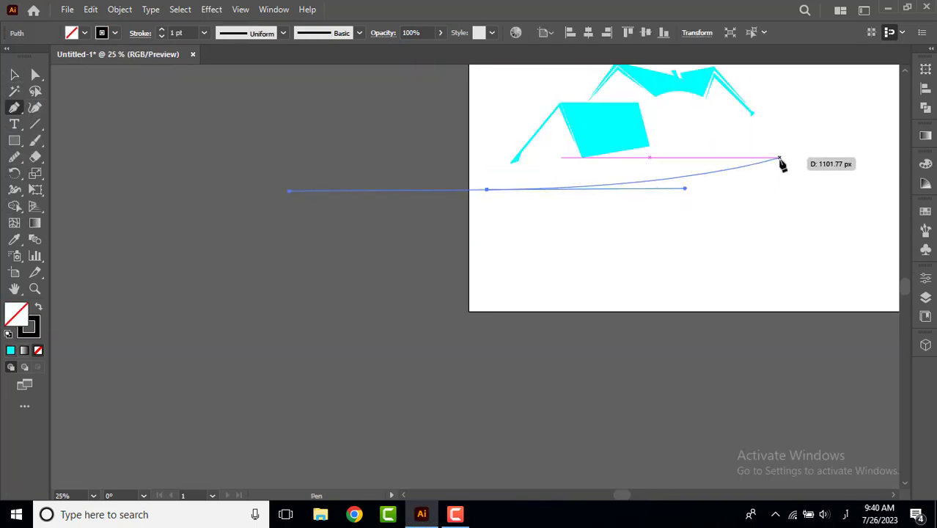
pyautogui.moveTo(780, 159); pyautogui.dragTo(871, 191)
pyautogui.hotkey('ctrl', 'z')
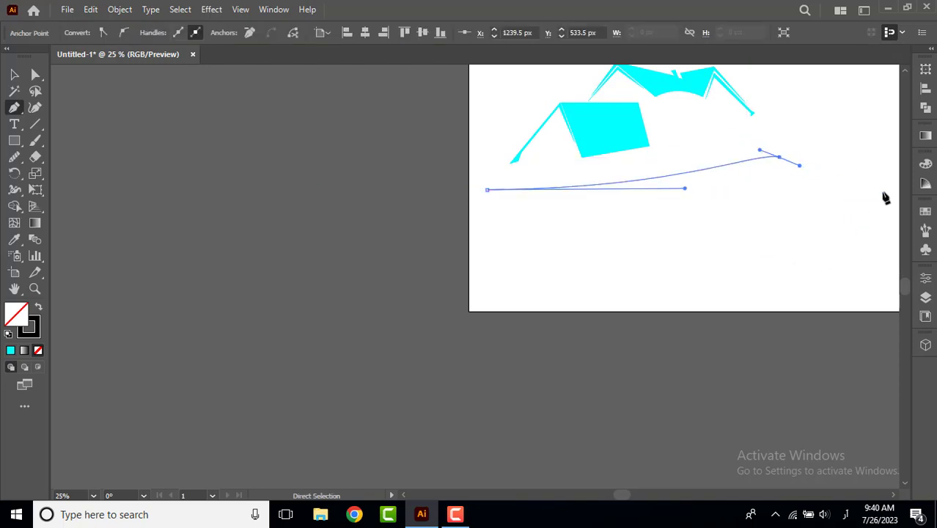
pyautogui.hotkey('ctrl', 'z')
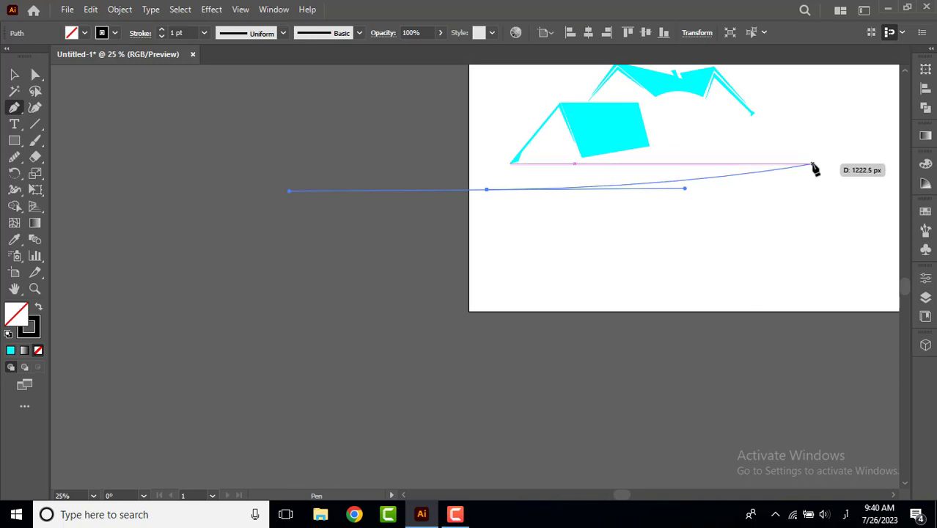
pyautogui.moveTo(811, 169); pyautogui.dragTo(879, 184)
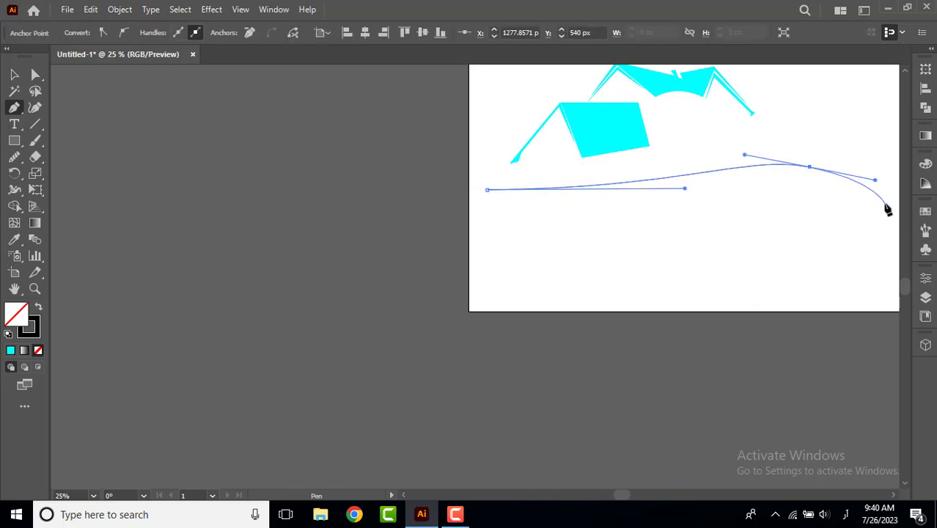
pyautogui.click(887, 219)
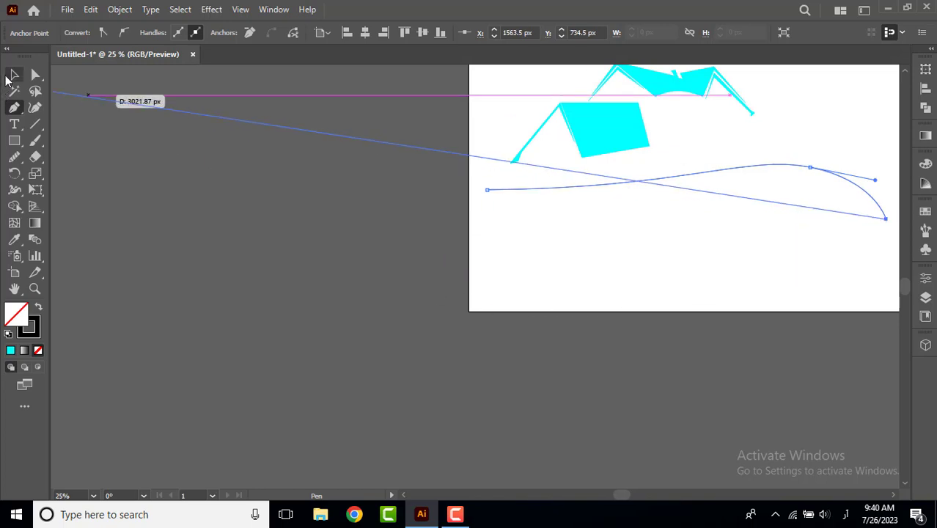
pyautogui.click(14, 75)
pyautogui.click(443, 244)
# Duplicate the curve slightly lower and rotate the copy clockwise so its right end drops away from the original.
pyautogui.click(663, 182)
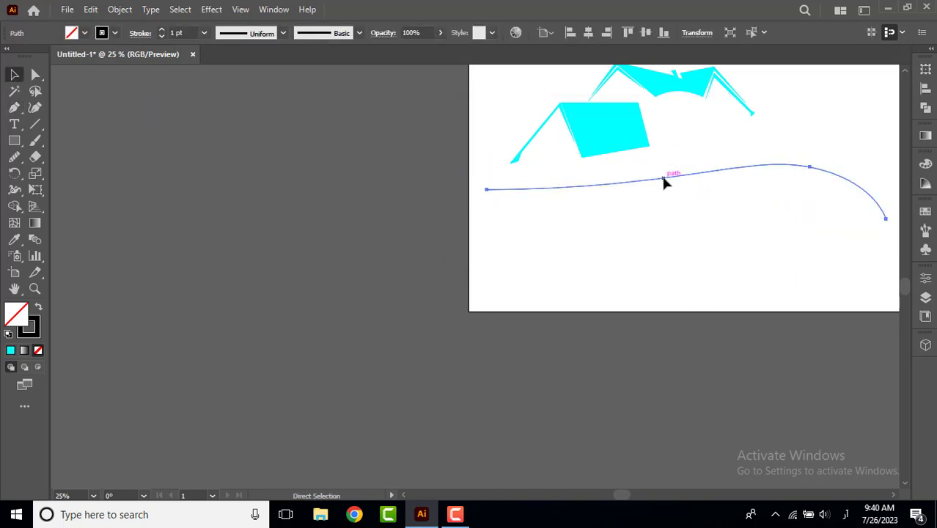
pyautogui.moveTo(711, 176); pyautogui.dragTo(702, 223)
pyautogui.moveTo(889, 199); pyautogui.dragTo(884, 244)
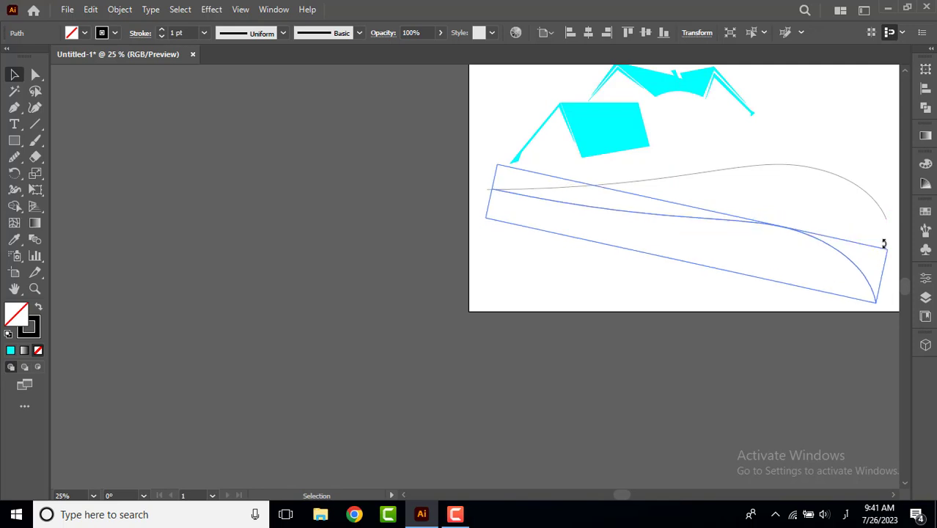
# Move the lower curve's right end anchor point down and right to about X 1392 px, Y 808 px.
pyautogui.click(742, 229)
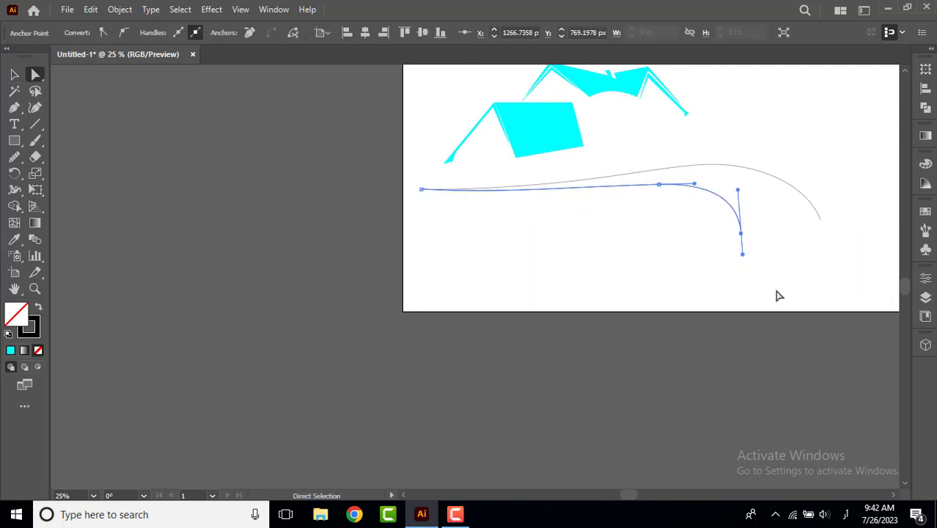
pyautogui.press('Right')
pyautogui.press('Right')
pyautogui.press('Right')
pyautogui.press('Right')
pyautogui.press('Right')
pyautogui.press('Right')
pyautogui.press('Right')
pyautogui.press('Right')
pyautogui.press('Right')
pyautogui.press('Right')
pyautogui.press('Right')
pyautogui.press('Right')
pyautogui.press('Right')
pyautogui.press('Right')
pyautogui.press('Right')
pyautogui.press('Right')
pyautogui.press('Right')
pyautogui.press('Right')
pyautogui.press('Right')
pyautogui.press('Right')
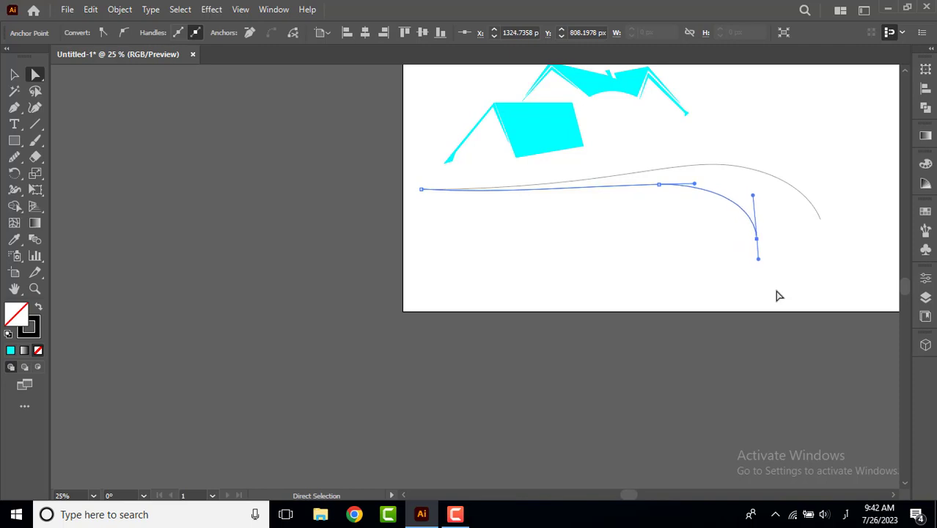
pyautogui.press('Right')
pyautogui.press('Right')
pyautogui.press('Right')
pyautogui.press('Right')
pyautogui.press('Right')
pyautogui.press('Right')
pyautogui.press('Right')
pyautogui.press('Right')
pyautogui.press('Right')
pyautogui.press('Right')
pyautogui.press('Right')
pyautogui.press('Right')
pyautogui.press('Right')
pyautogui.press('Right')
pyautogui.press('Right')
pyautogui.press('Right')
pyautogui.press('Right')
pyautogui.press('Right')
pyautogui.press('Right')
pyautogui.press('Right')
pyautogui.press('Right')
pyautogui.press('Right')
pyautogui.press('Right')
pyautogui.press('Right')
pyautogui.press('Right')
pyautogui.press('Right')
pyautogui.press('Right')
pyautogui.press('Right')
pyautogui.press('Right')
pyautogui.press('Right')
pyautogui.press('Right')
pyautogui.press('Right')
pyautogui.press('Right')
pyautogui.press('Right')
pyautogui.press('Right')
pyautogui.press('Right')
pyautogui.press('Right')
pyautogui.press('Right')
pyautogui.press('Right')
pyautogui.press('Right')
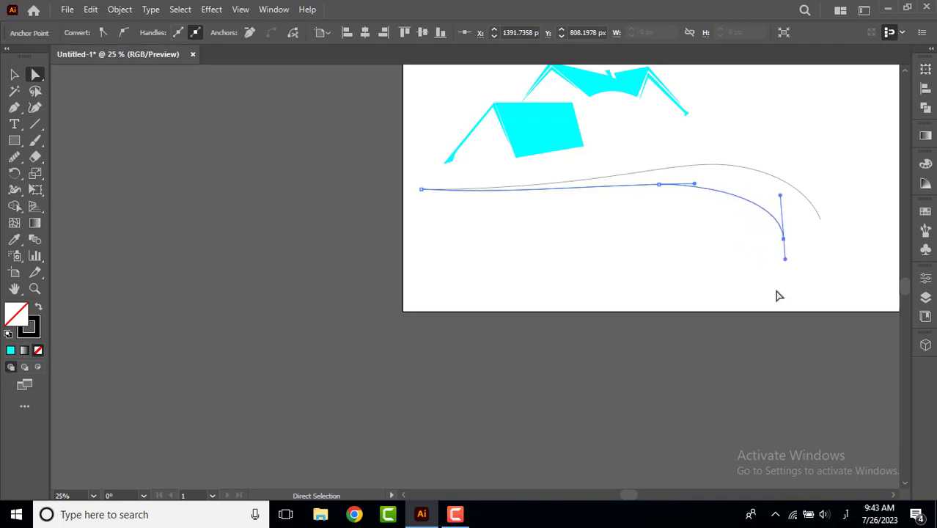
pyautogui.click(14, 76)
pyautogui.click(237, 177)
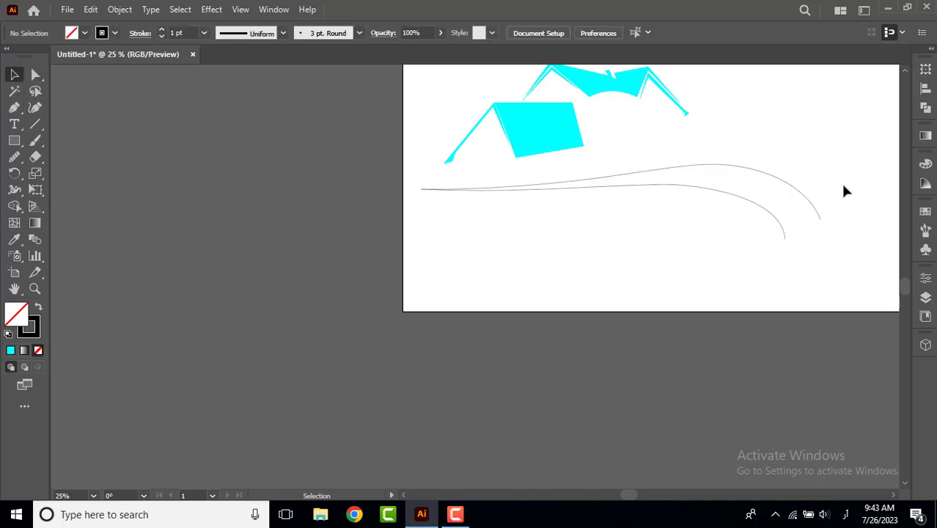
# Draw a diagonal line across the right ends of both curves and merge the enclosed area into a swoosh with Shape Builder.
pyautogui.click(35, 124)
pyautogui.moveTo(841, 197); pyautogui.dragTo(754, 257)
pyautogui.click(14, 74)
pyautogui.moveTo(488, 257); pyautogui.dragTo(836, 183)
pyautogui.click(21, 213)
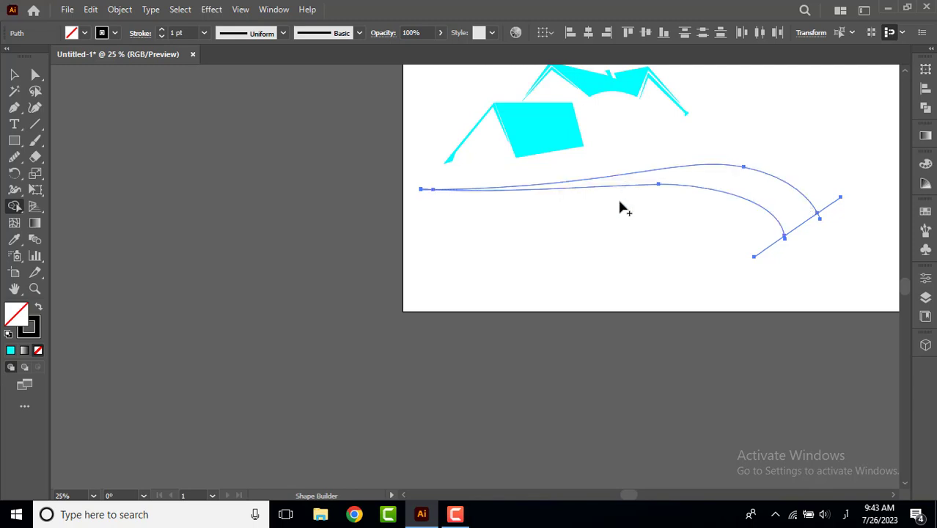
pyautogui.press('v')
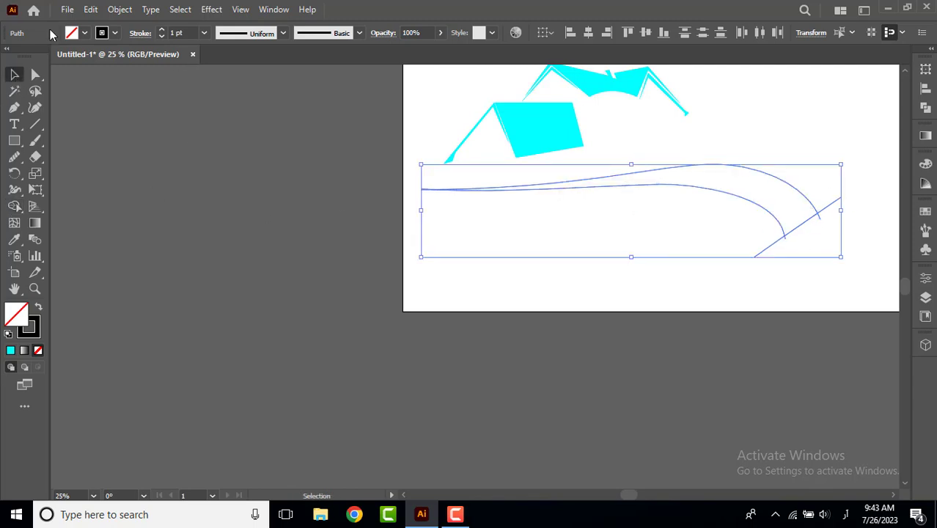
# Fill the closed swoosh with green and separate it from the leftover line pieces.
pyautogui.click(71, 33)
pyautogui.click(67, 57)
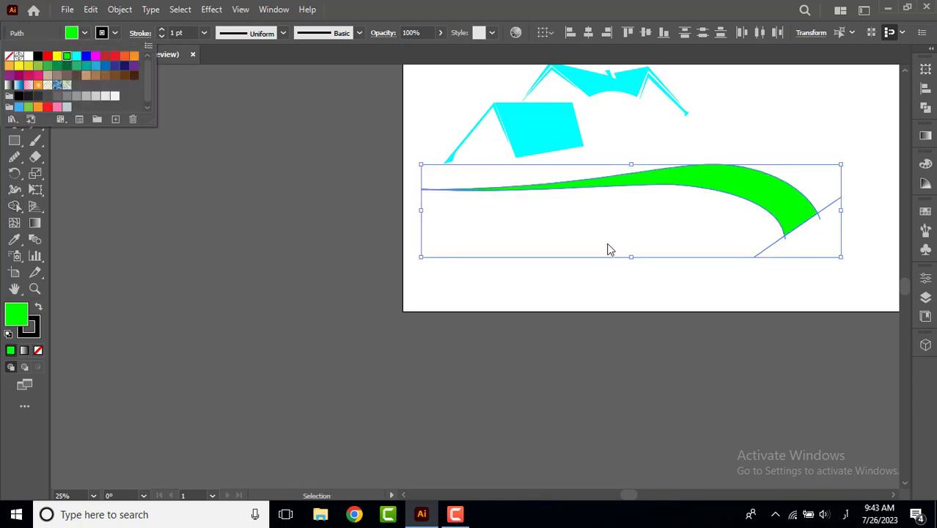
pyautogui.click(702, 209)
pyautogui.moveTo(725, 193); pyautogui.dragTo(756, 160)
pyautogui.rightClick(709, 197)
pyautogui.click(687, 216)
pyautogui.click(697, 191)
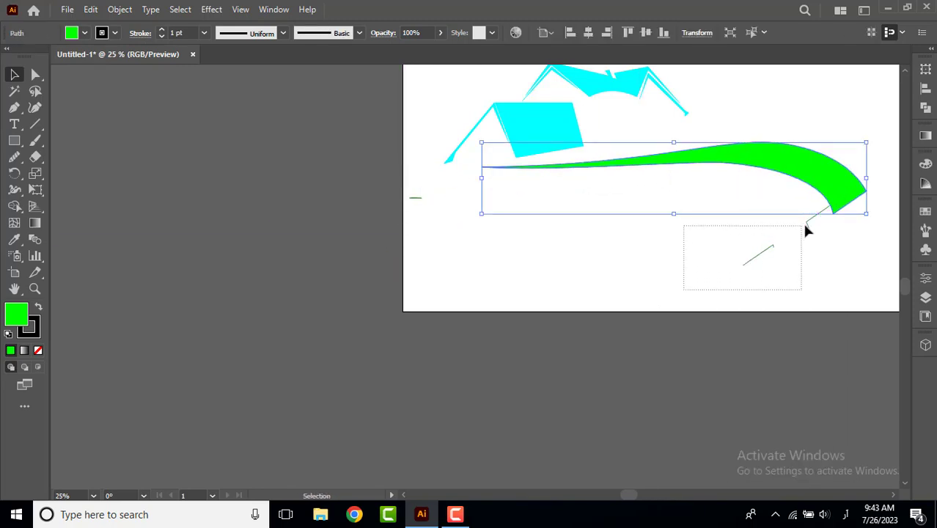
# Delete the leftover line fragments around the green swoosh and move the swoosh well below the roofs.
pyautogui.moveTo(805, 225); pyautogui.dragTo(831, 245)
pyautogui.press('Delete')
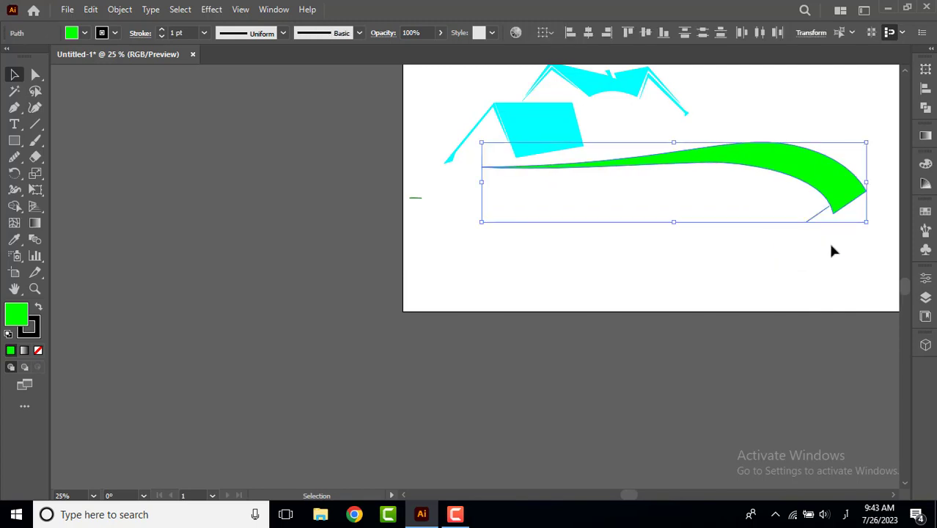
pyautogui.moveTo(707, 161); pyautogui.dragTo(765, 119)
pyautogui.click(748, 163)
pyautogui.moveTo(845, 220); pyautogui.dragTo(375, 289)
pyautogui.press('Delete')
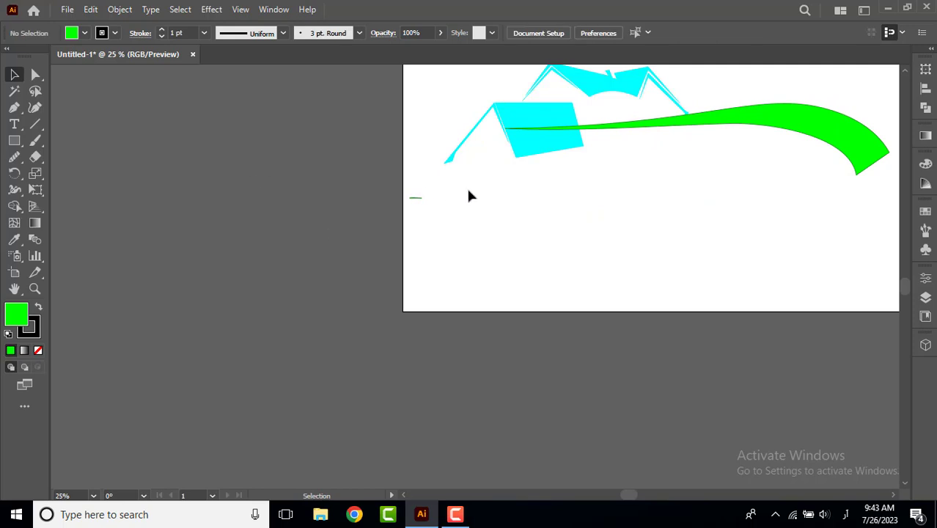
pyautogui.moveTo(645, 128); pyautogui.dragTo(539, 269)
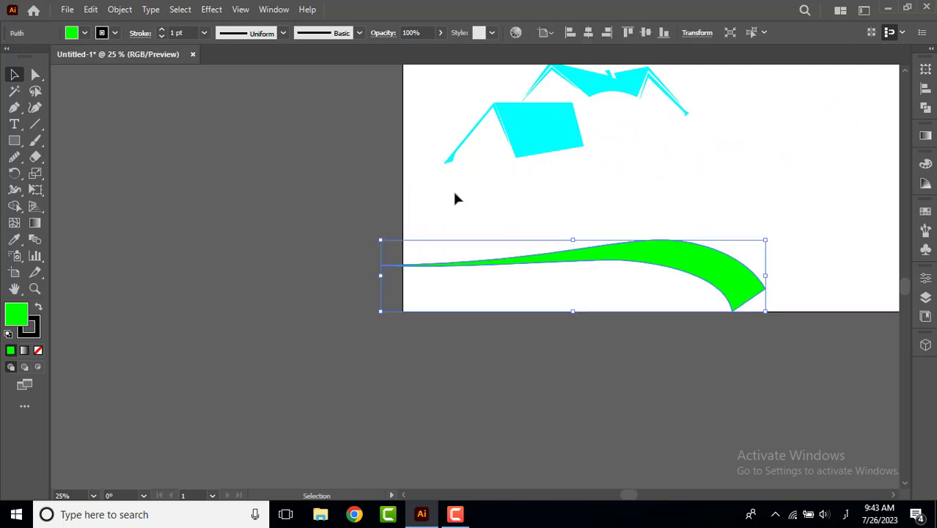
# Enlarge all the cyan roof shapes together and position them across the upper part of the artboard.
pyautogui.moveTo(441, 181); pyautogui.dragTo(707, 83)
pyautogui.scroll(3, 667, 242)
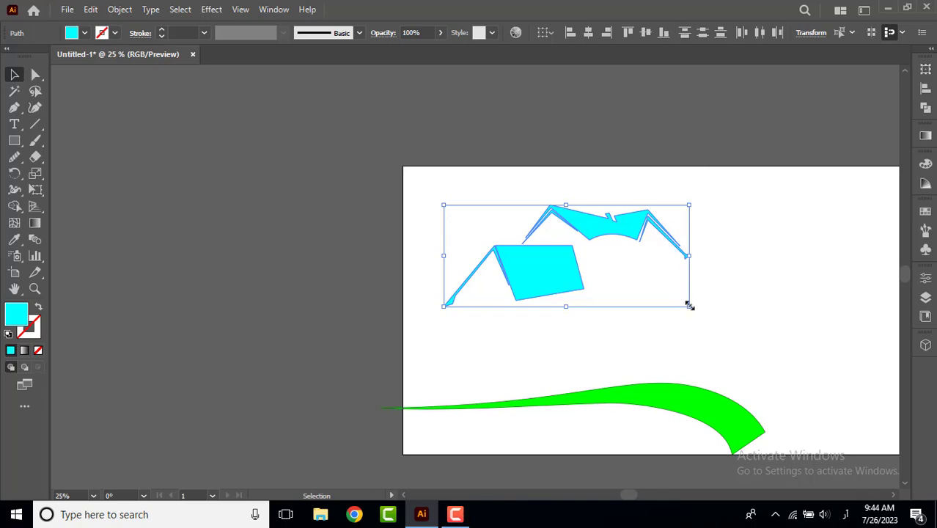
pyautogui.moveTo(690, 306); pyautogui.dragTo(765, 340)
pyautogui.moveTo(491, 259); pyautogui.dragTo(546, 265)
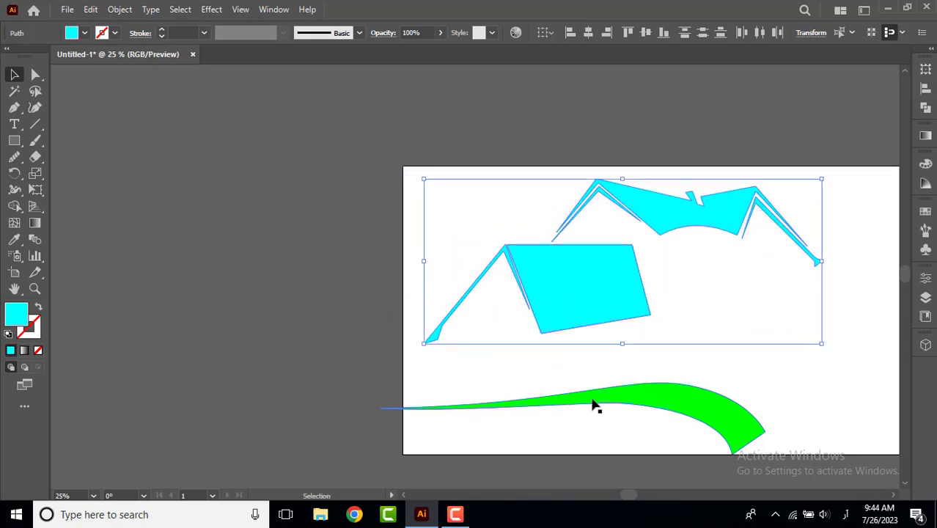
# Position the green swoosh enlarged directly under the roofs, and place a smaller duplicate just below it.
pyautogui.moveTo(594, 405); pyautogui.dragTo(631, 341)
pyautogui.moveTo(802, 389); pyautogui.dragTo(884, 391)
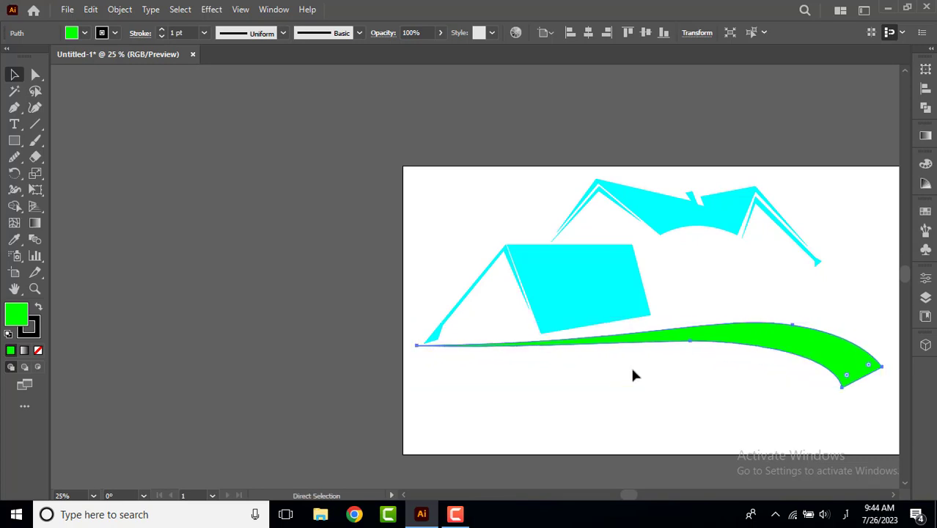
pyautogui.moveTo(669, 345); pyautogui.dragTo(640, 377)
pyautogui.moveTo(851, 423); pyautogui.dragTo(796, 416)
pyautogui.moveTo(668, 387); pyautogui.dragTo(690, 361)
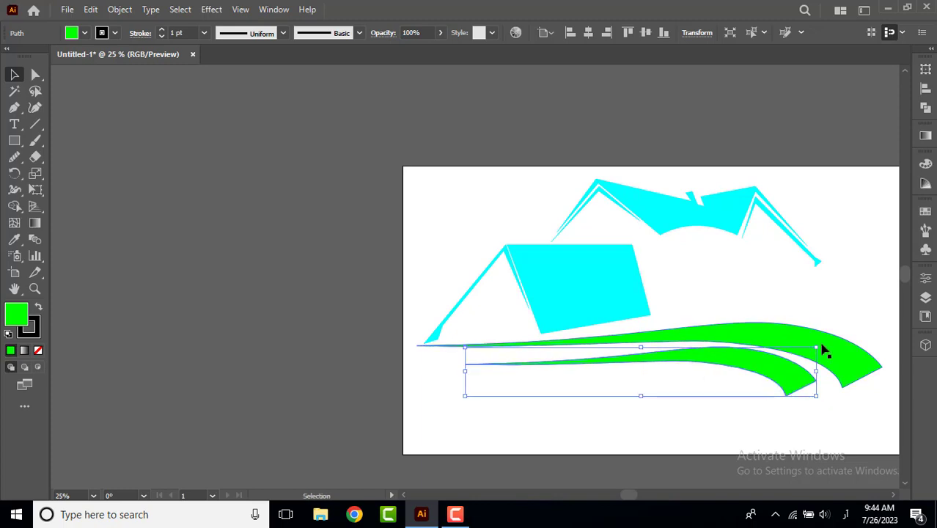
# Rotate the smaller swoosh slightly clockwise and nest it beneath the larger one with a narrow gap between them.
pyautogui.moveTo(821, 344); pyautogui.dragTo(825, 363)
pyautogui.moveTo(726, 372)
pyautogui.mouseDown()
pyautogui.moveTo(739, 365)
pyautogui.moveTo(744, 373)
pyautogui.mouseUp()
pyautogui.moveTo(841, 363); pyautogui.dragTo(837, 351)
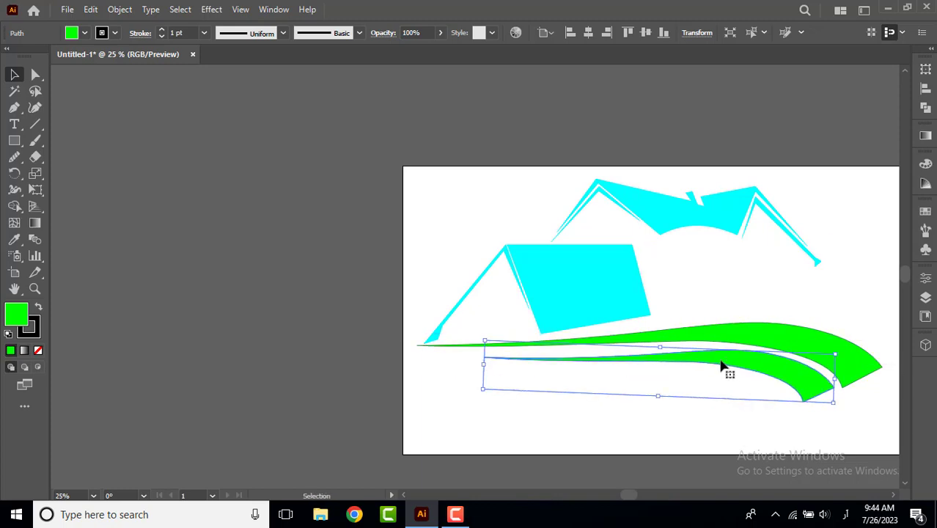
pyautogui.moveTo(716, 358); pyautogui.dragTo(712, 362)
pyautogui.click(587, 436)
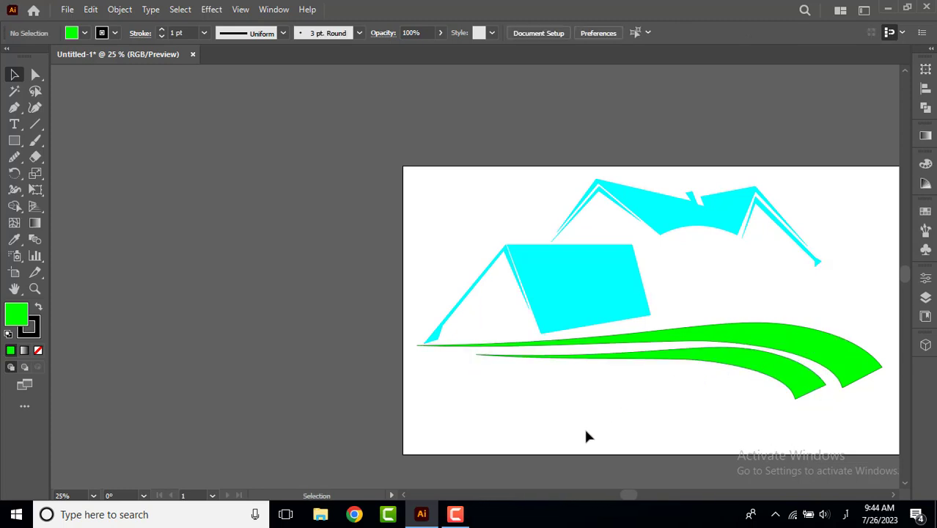
pyautogui.click(490, 356)
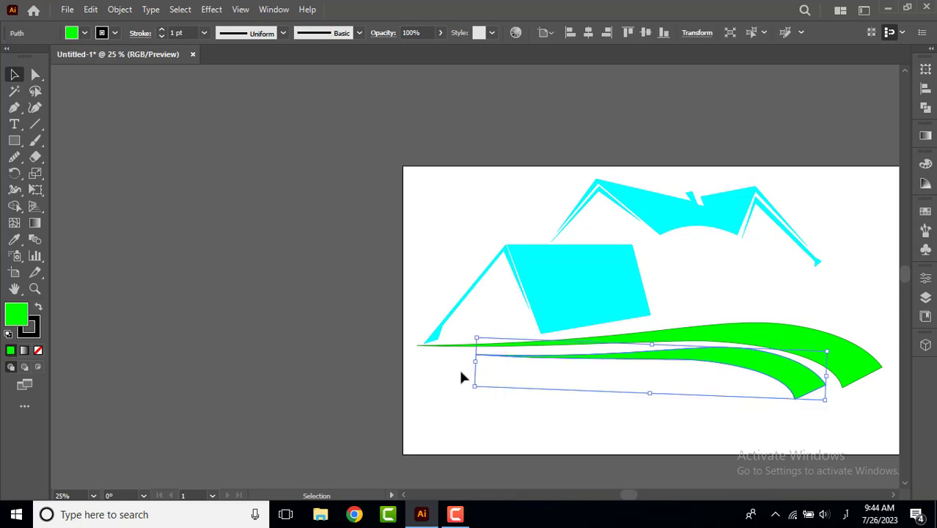
# Extend the left tip of the smaller green swoosh further left and slightly up, closer to the larger swoosh.
pyautogui.press('a')
pyautogui.click(477, 356)
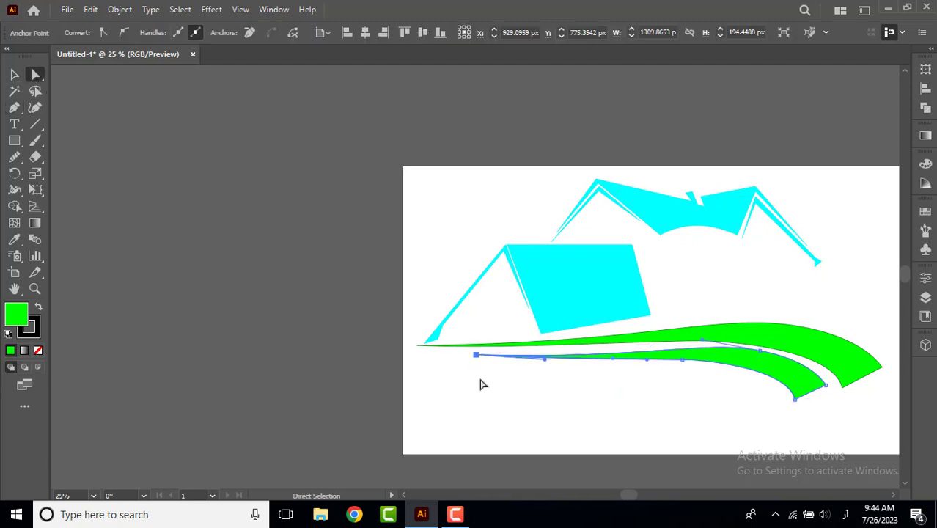
pyautogui.hotkey('shift', 'Left')
pyautogui.hotkey('shift', 'Left')
pyautogui.hotkey('shift', 'Left')
pyautogui.hotkey('shift', 'Left')
pyautogui.hotkey('shift', 'Left')
pyautogui.hotkey('shift', 'Up')
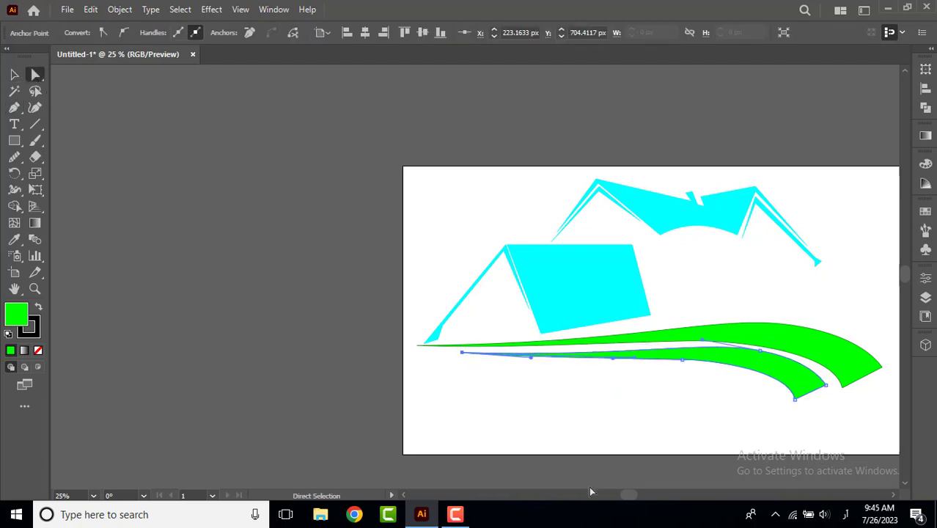
pyautogui.press('Up')
pyautogui.press('Up')
pyautogui.press('Up')
pyautogui.hotkey('shift', 'Left')
pyautogui.hotkey('shift', 'Left')
pyautogui.press('Left')
pyautogui.press('Left')
pyautogui.press('Left')
pyautogui.press('Left')
pyautogui.press('Left')
pyautogui.press('Left')
pyautogui.press('Left')
pyautogui.press('Left')
pyautogui.press('Left')
pyautogui.press('Left')
pyautogui.press('Left')
pyautogui.press('Left')
pyautogui.press('Left')
pyautogui.press('Left')
pyautogui.press('Left')
pyautogui.press('Left')
pyautogui.press('Left')
pyautogui.press('Left')
pyautogui.press('Left')
pyautogui.press('Left')
pyautogui.press('Left')
pyautogui.press('Left')
pyautogui.press('Left')
pyautogui.press('Left')
pyautogui.press('Left')
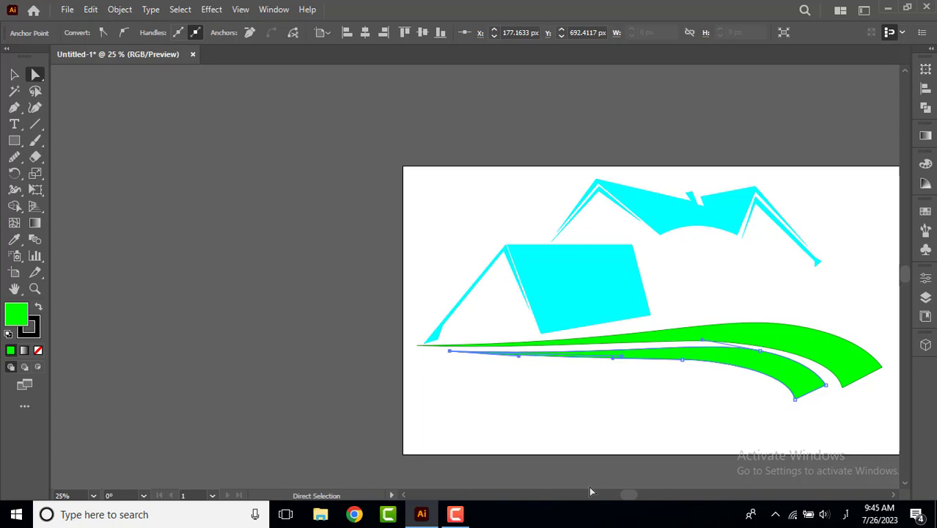
pyautogui.press('Up')
pyautogui.press('Up')
pyautogui.press('Up')
pyautogui.press('Up')
pyautogui.press('Up')
pyautogui.press('Up')
pyautogui.click(601, 397)
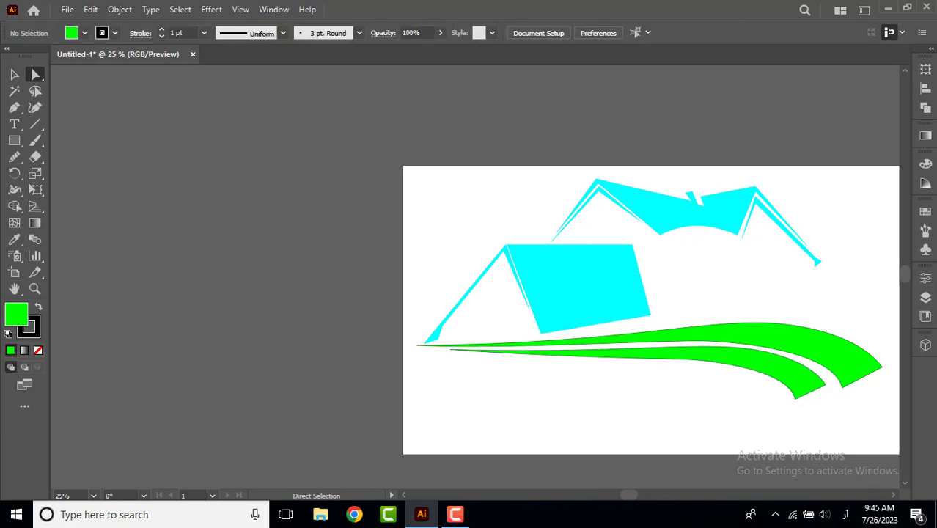
# Draw a green rectangle about 198 by 267 px in the artboard's upper-left corner, and make it slightly taller and narrower.
pyautogui.press('m')
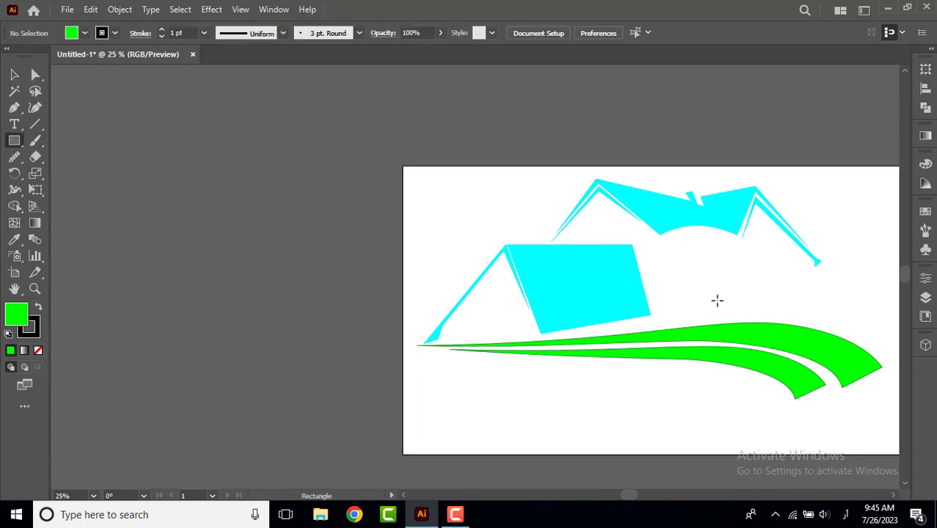
pyautogui.moveTo(423, 178); pyautogui.dragTo(477, 250)
pyautogui.click(449, 250)
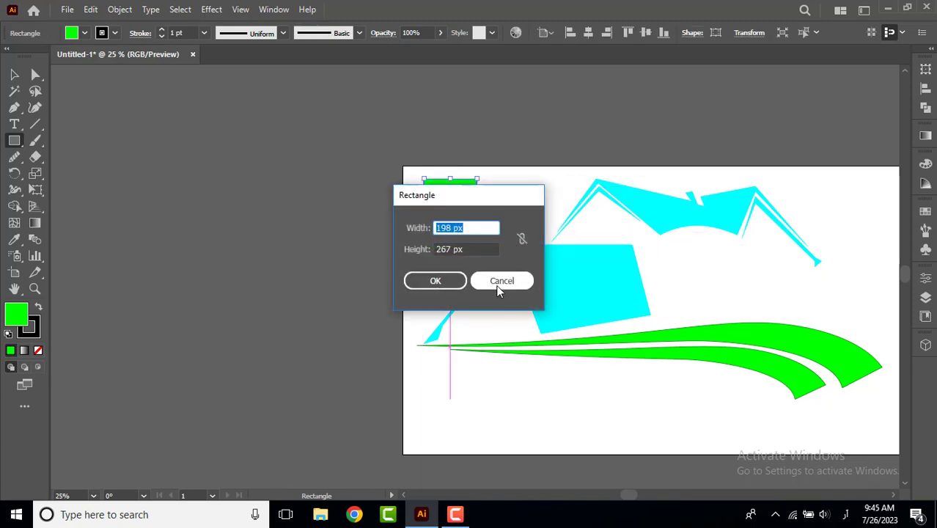
pyautogui.click(501, 280)
pyautogui.press('v')
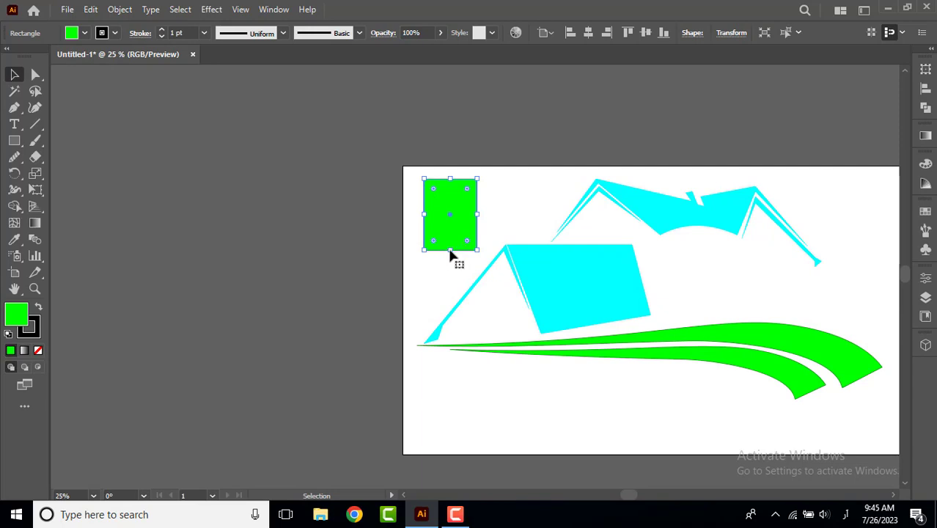
pyautogui.moveTo(450, 251); pyautogui.dragTo(456, 262)
pyautogui.moveTo(480, 220); pyautogui.dragTo(475, 248)
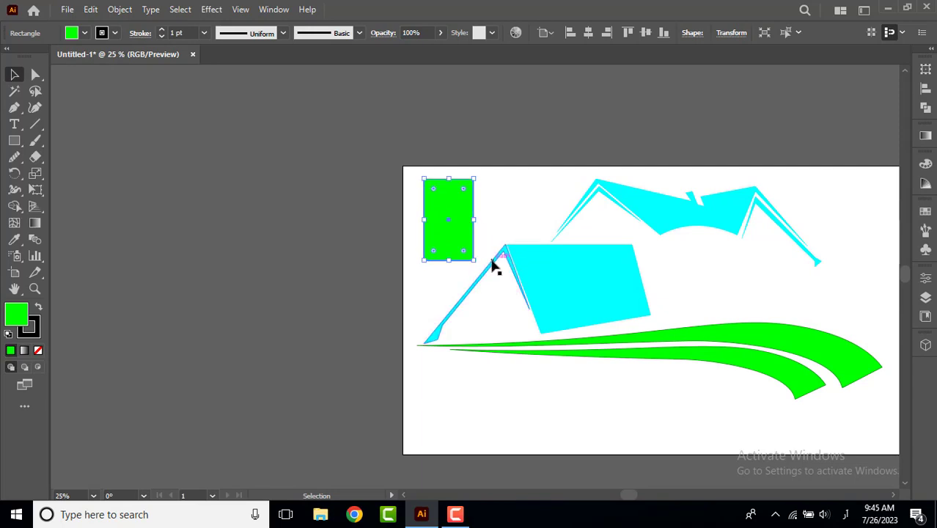
# Round the rectangle's two top corners fully to form an arched window shape.
pyautogui.press('a')
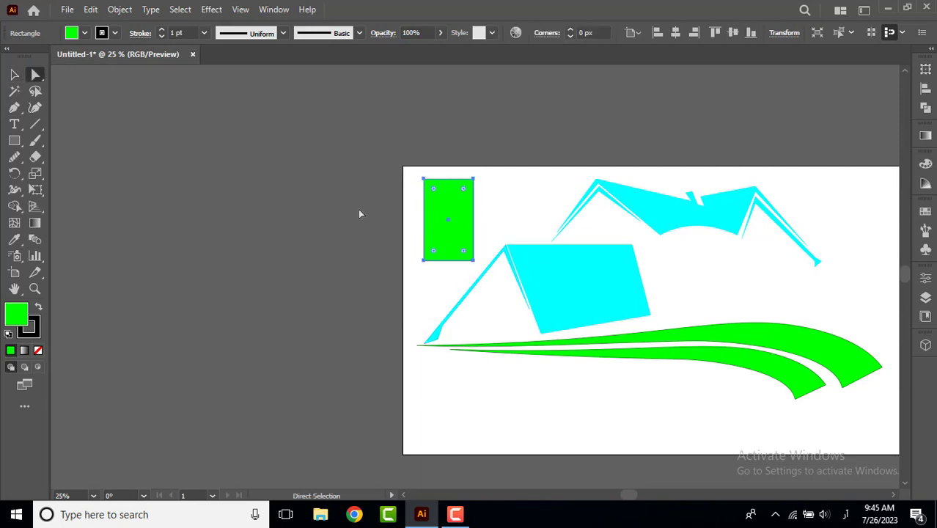
pyautogui.moveTo(476, 177); pyautogui.dragTo(415, 212)
pyautogui.moveTo(465, 192); pyautogui.dragTo(461, 235)
pyautogui.click(433, 295)
# Draw a narrow vertical bar through the full height of the arched shape and align their horizontal centres.
pyautogui.moveTo(14, 144); pyautogui.dragTo(66, 140)
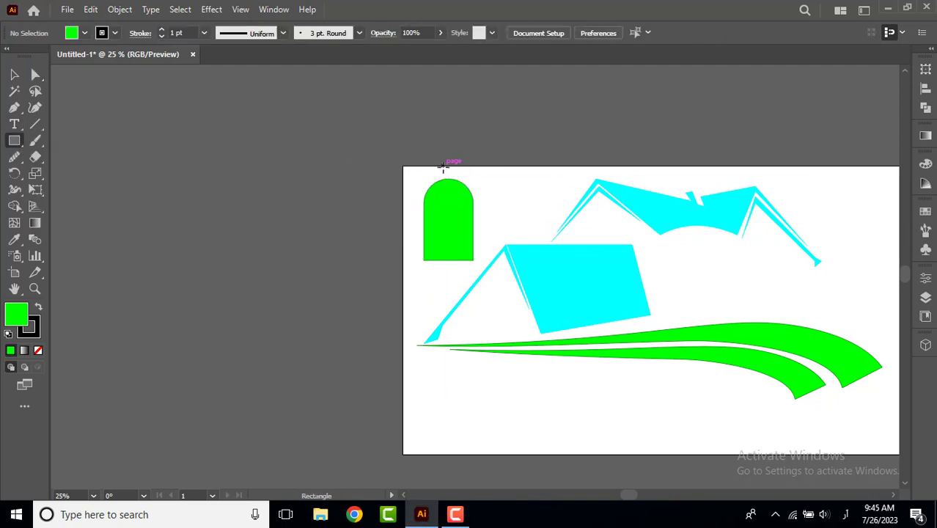
pyautogui.moveTo(443, 167)
pyautogui.mouseDown()
pyautogui.moveTo(454, 266)
pyautogui.moveTo(451, 256)
pyautogui.moveTo(447, 270)
pyautogui.moveTo(447, 255)
pyautogui.mouseUp()
pyautogui.press('v')
pyautogui.keyDown('shift'); pyautogui.click(472, 232); pyautogui.keyUp('shift')
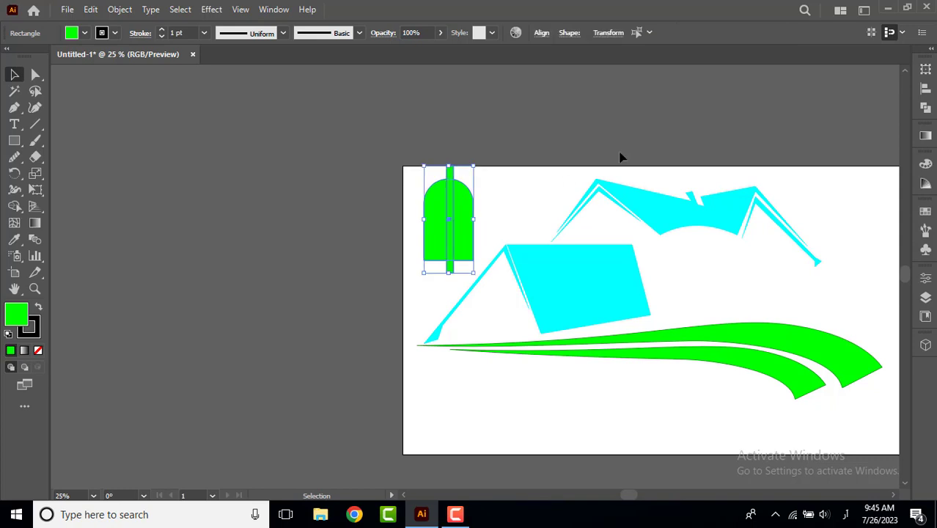
pyautogui.click(928, 89)
pyautogui.click(784, 101)
pyautogui.click(425, 288)
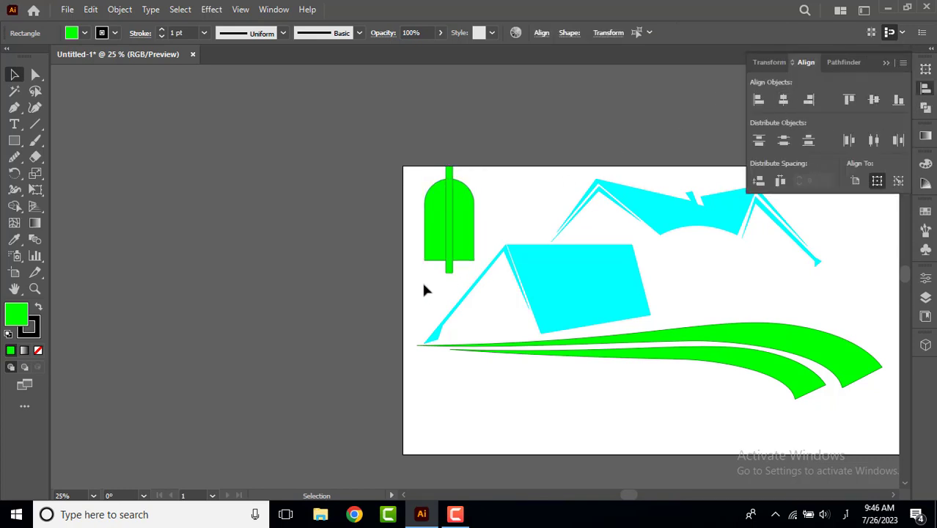
# Add a copy of the bar rotated 90° as a crossbar, and subtract both bars from the arched shape with Minus Front.
pyautogui.click(449, 222)
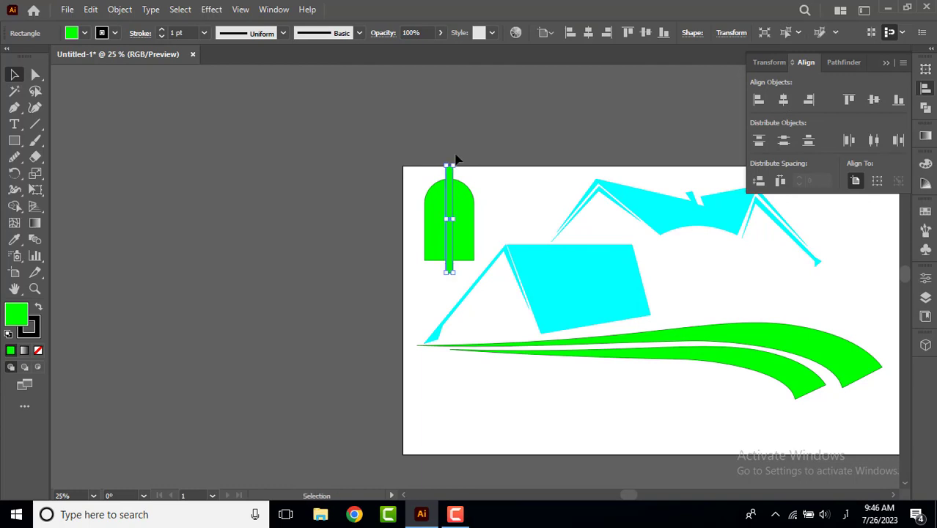
pyautogui.moveTo(453, 166); pyautogui.dragTo(494, 229)
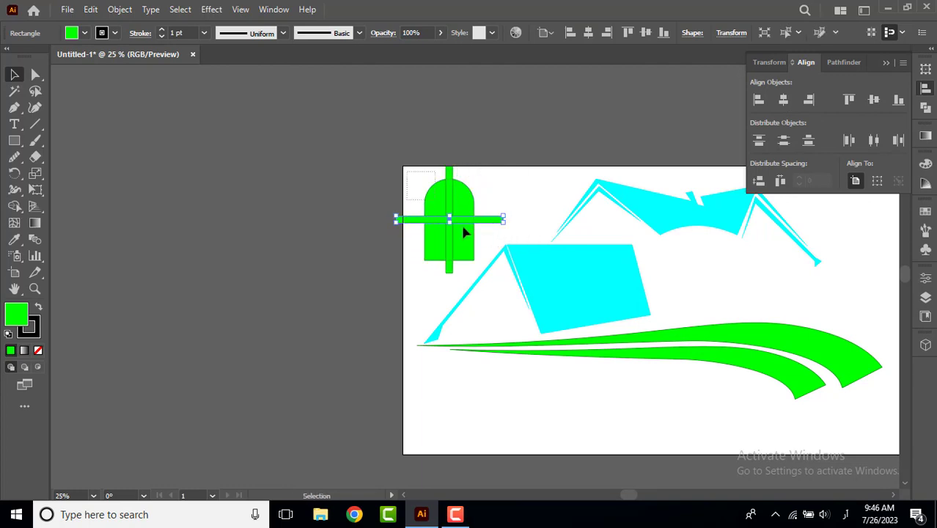
pyautogui.keyDown('shift'); pyautogui.click(463, 232); pyautogui.keyUp('shift')
pyautogui.click(926, 107)
pyautogui.click(790, 101)
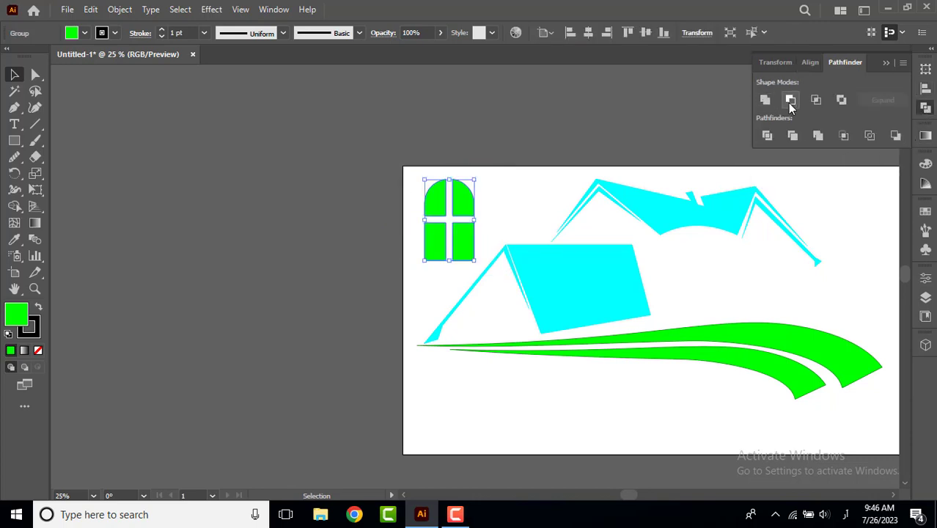
# Scale the four-pane window down and place a fitted copy under each of the three roof gables.
pyautogui.click(425, 288)
pyautogui.click(476, 257)
pyautogui.moveTo(475, 257); pyautogui.dragTo(485, 316)
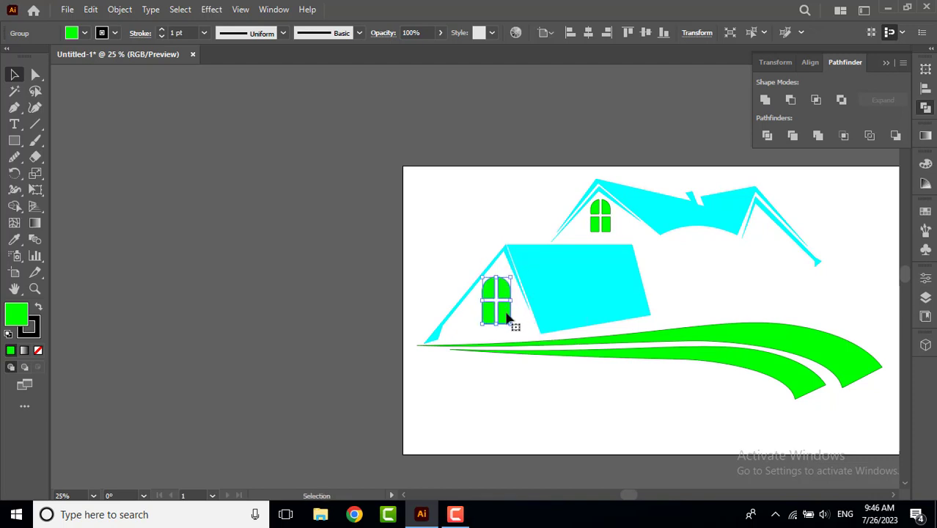
pyautogui.moveTo(689, 290); pyautogui.dragTo(769, 252)
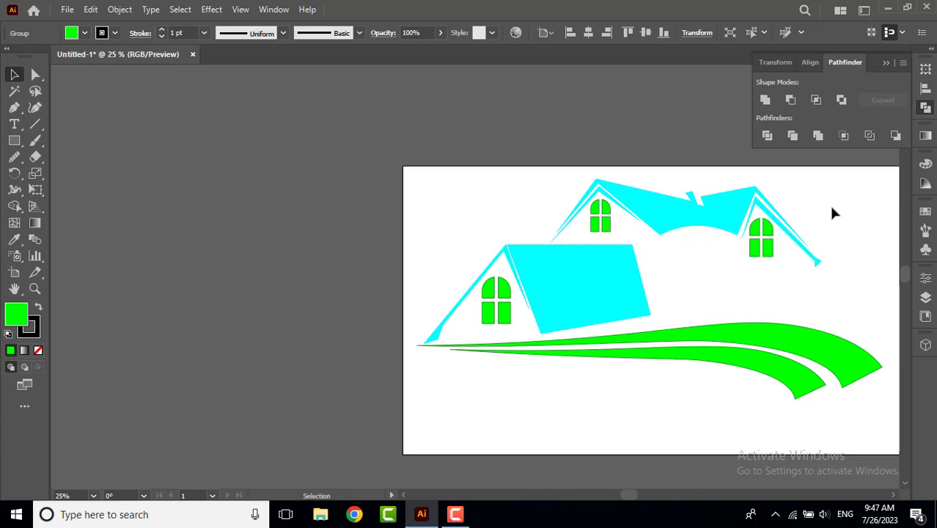
pyautogui.click(846, 260)
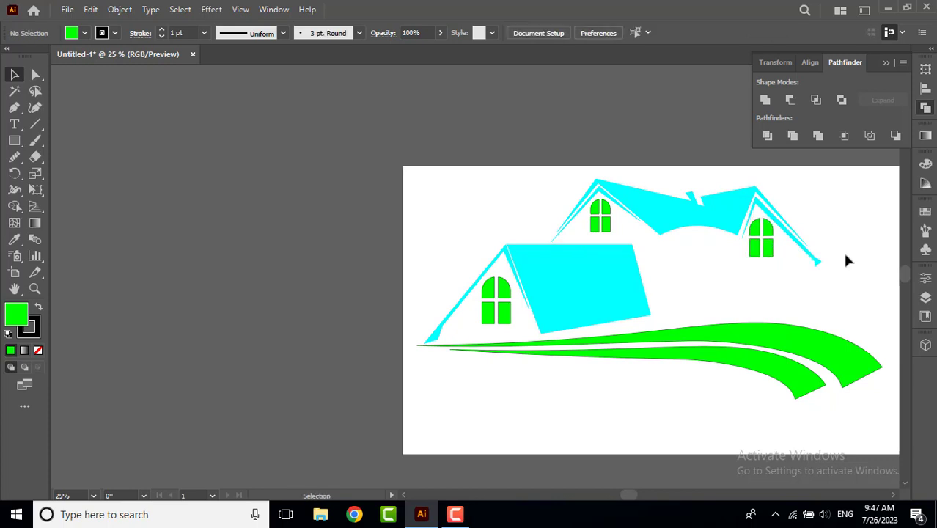
# Fill all the roof shapes and windows with the default white-to-black linear gradient.
pyautogui.moveTo(449, 189); pyautogui.dragTo(811, 279)
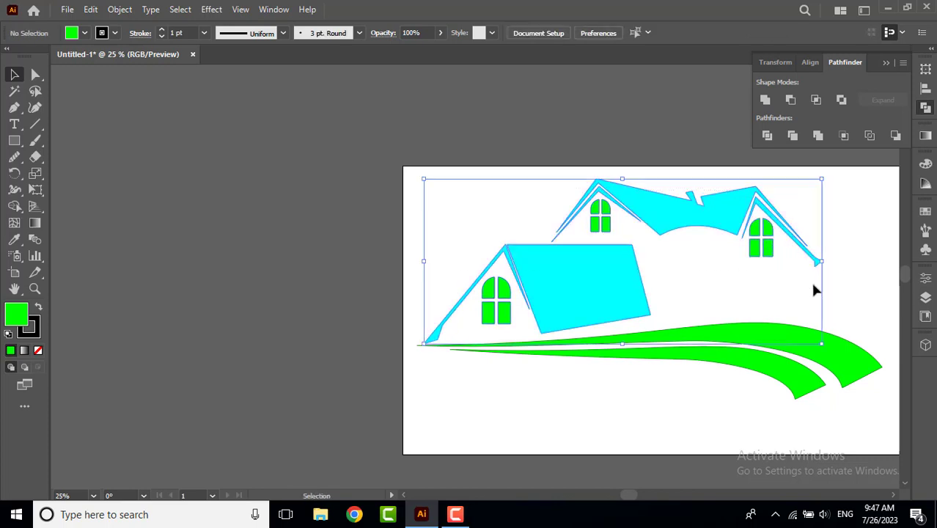
pyautogui.click(926, 135)
pyautogui.click(764, 152)
pyautogui.click(549, 442)
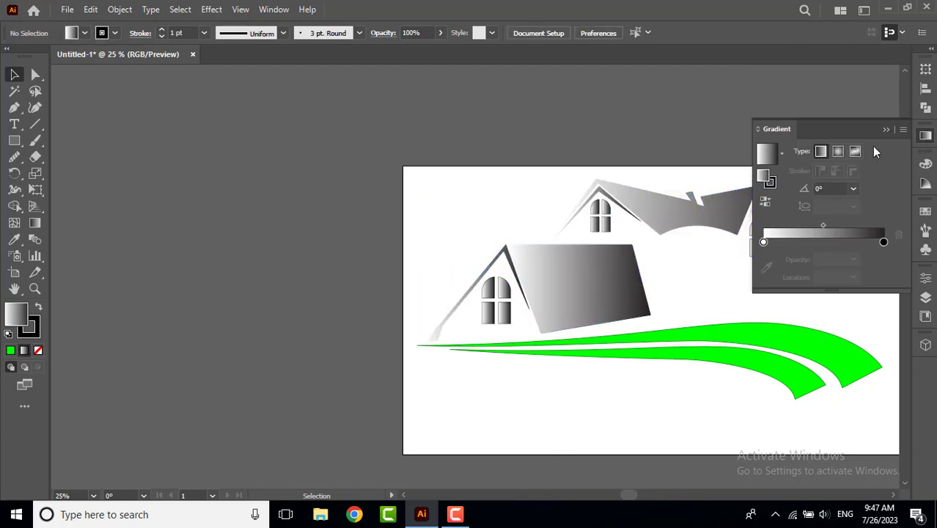
pyautogui.click(886, 130)
# Change the white gradient stop on the roofs and windows to the cyan swatch.
pyautogui.moveTo(474, 192); pyautogui.dragTo(811, 310)
pyautogui.click(926, 135)
pyautogui.doubleClick(765, 241)
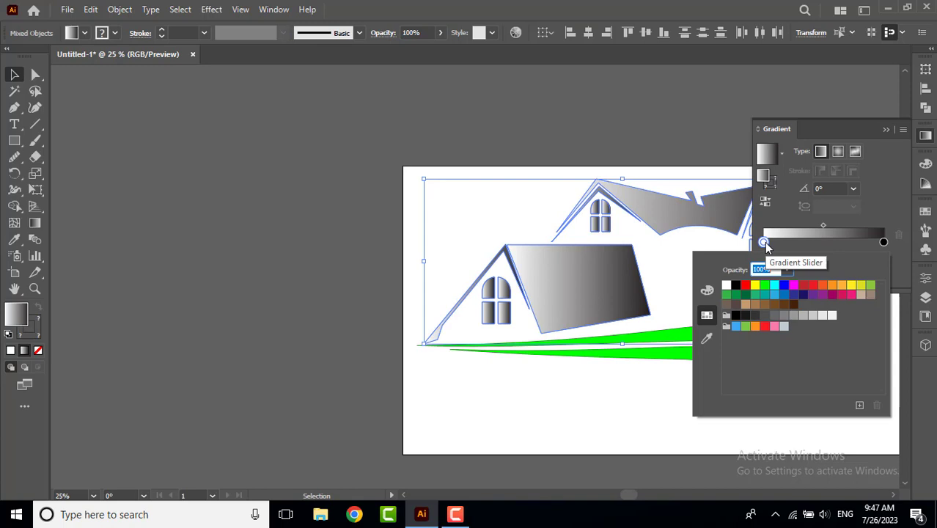
pyautogui.click(774, 285)
pyautogui.click(673, 395)
pyautogui.click(581, 396)
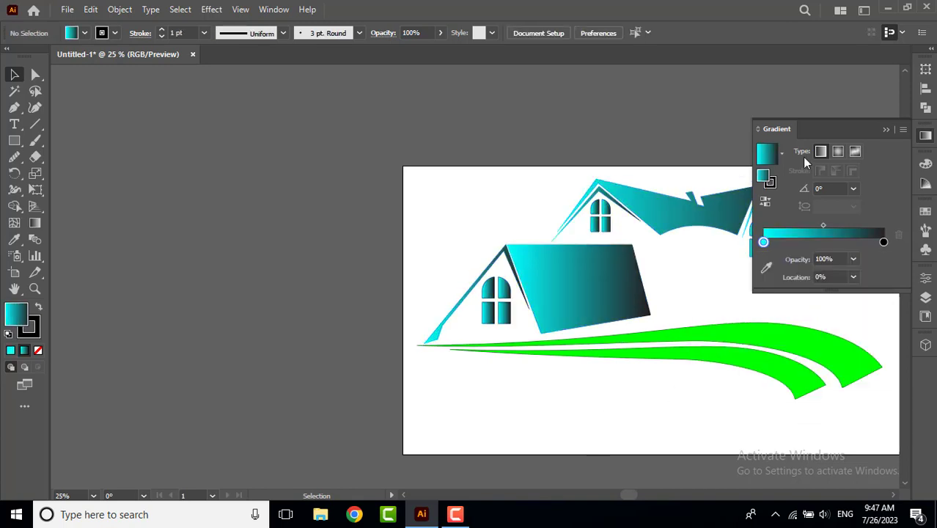
pyautogui.click(886, 130)
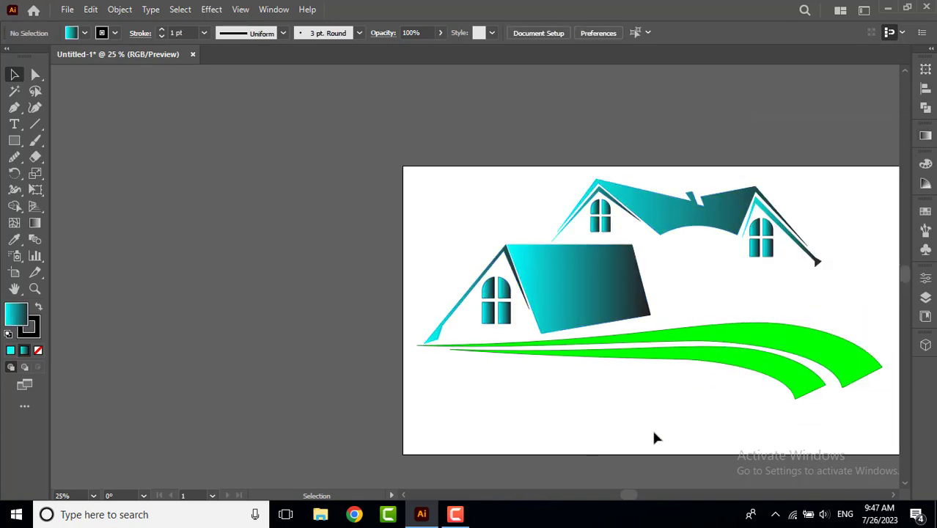